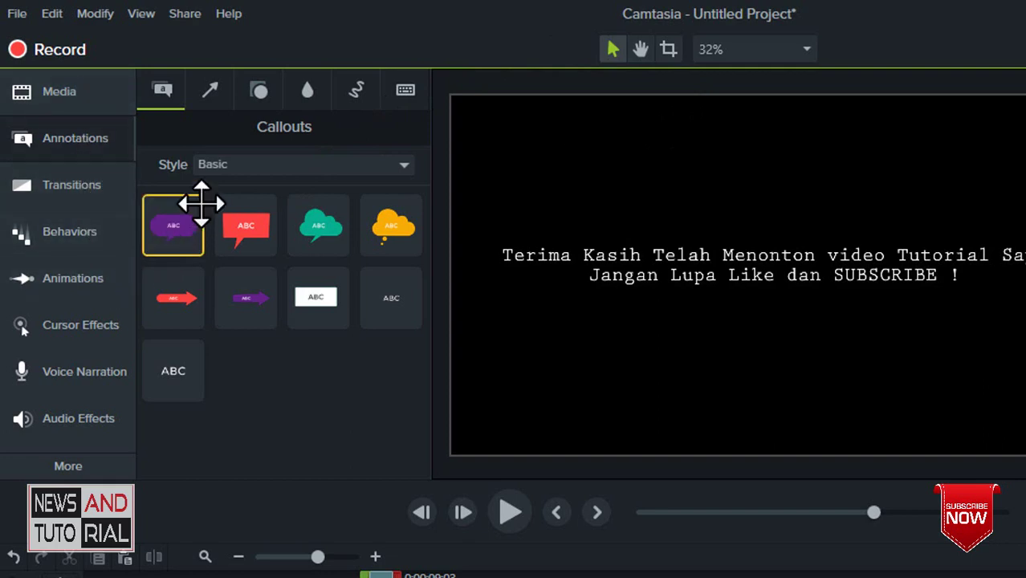
- Apply the Reveal behavior to the thank-you text clip on the timeline, preview it, and return the playhead to the clip's start
click(83, 245)
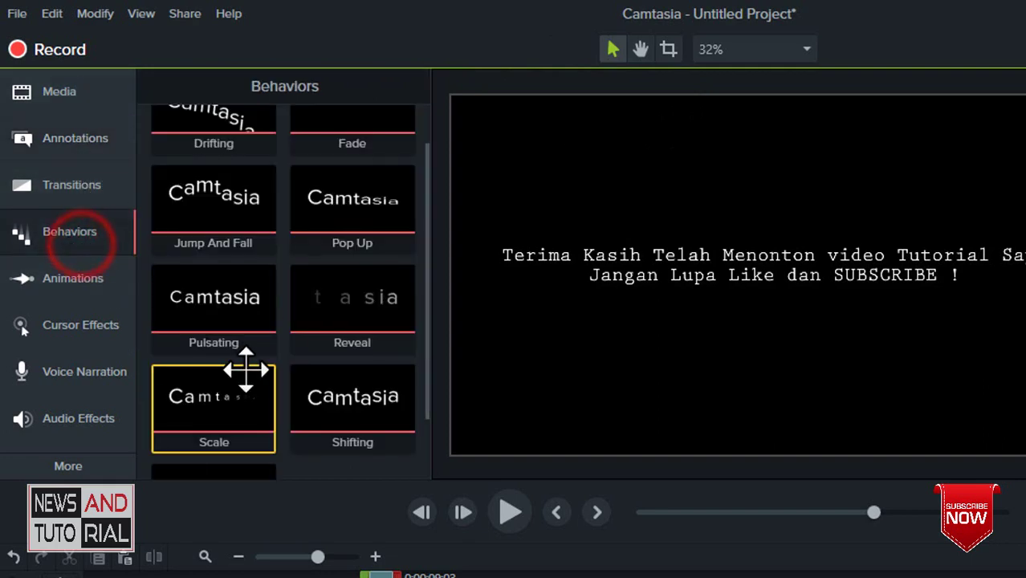
scroll(325, 201, up, 1)
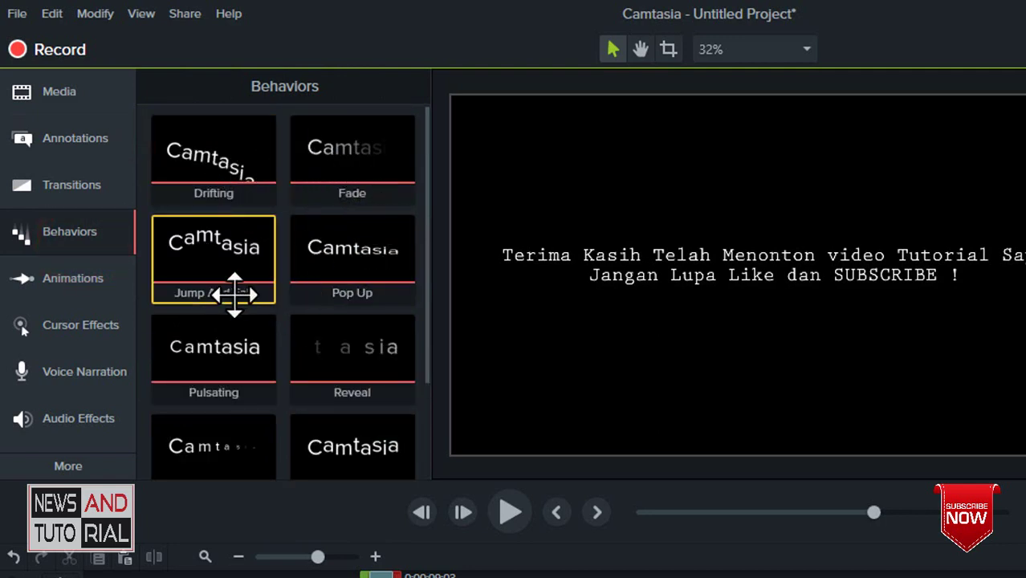
scroll(241, 289, down, 2)
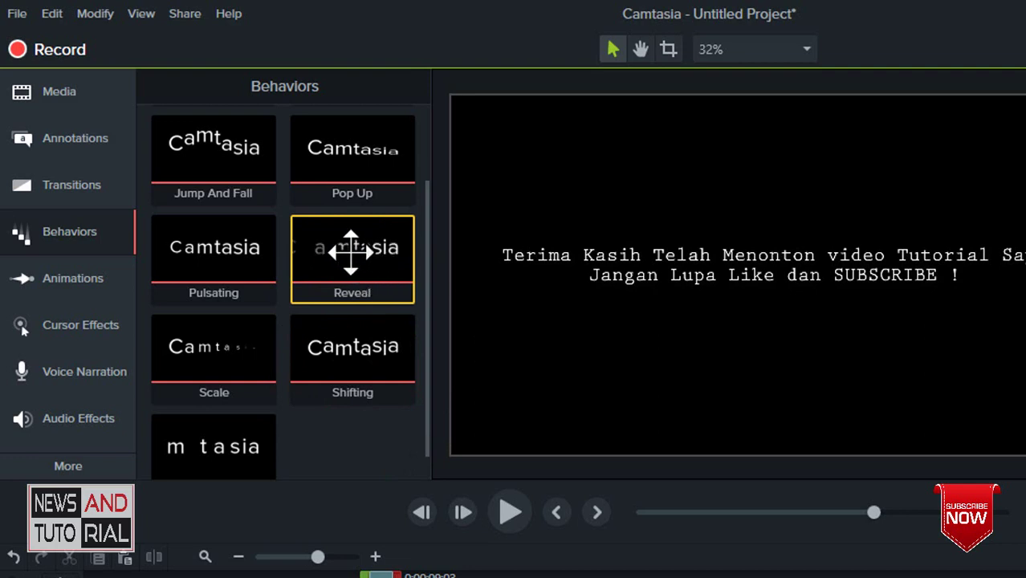
drag(345, 249, 722, 269)
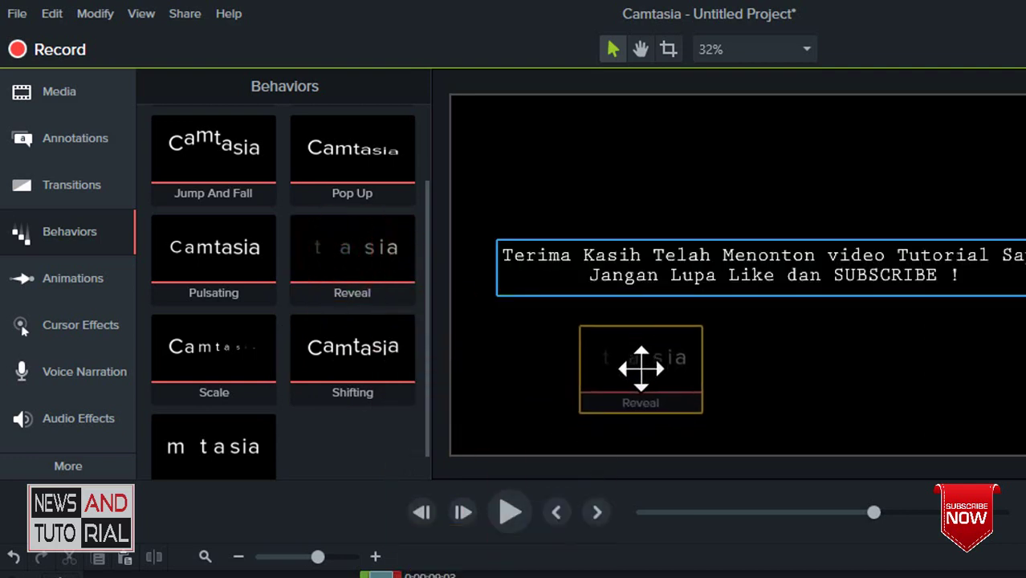
drag(641, 355, 344, 519)
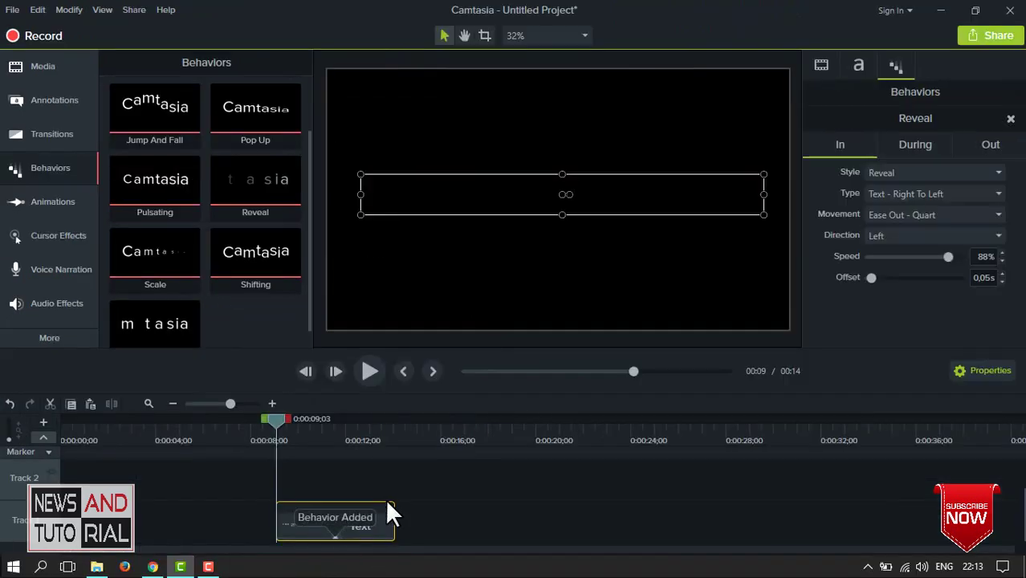
click(372, 374)
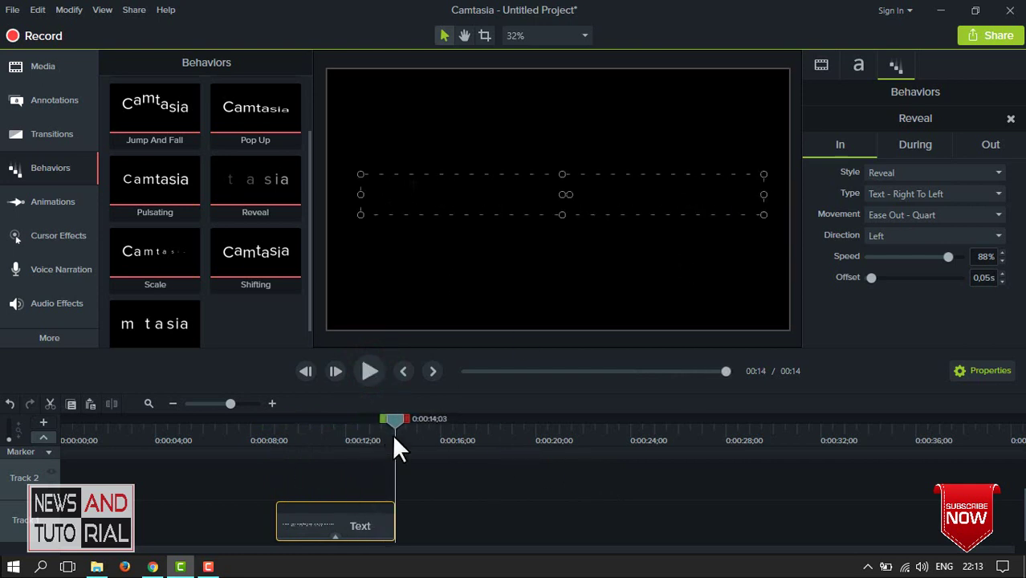
drag(390, 416, 279, 424)
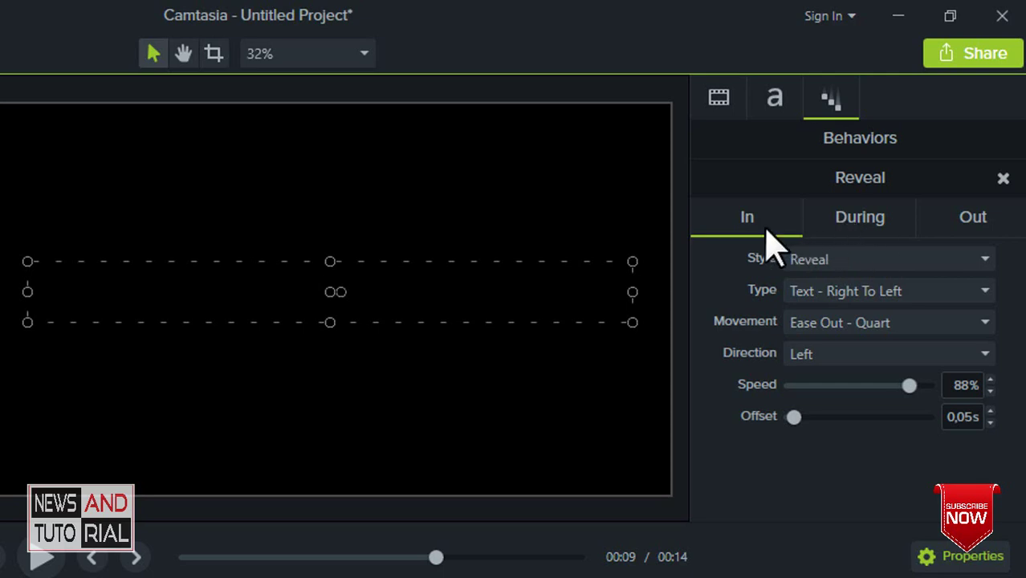
- Set the During style of the text's Reveal behavior to None
click(860, 226)
click(980, 213)
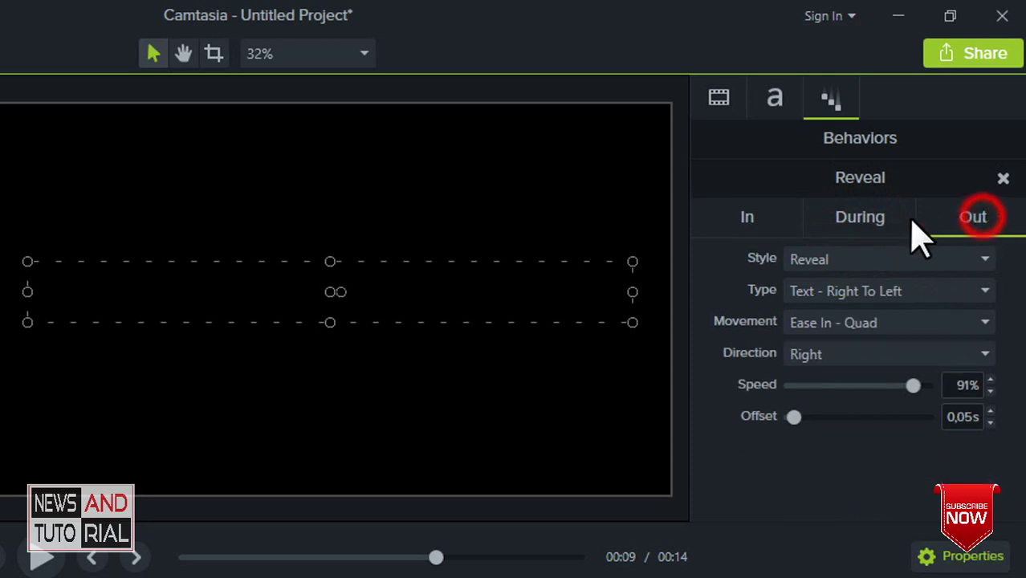
click(879, 215)
click(852, 255)
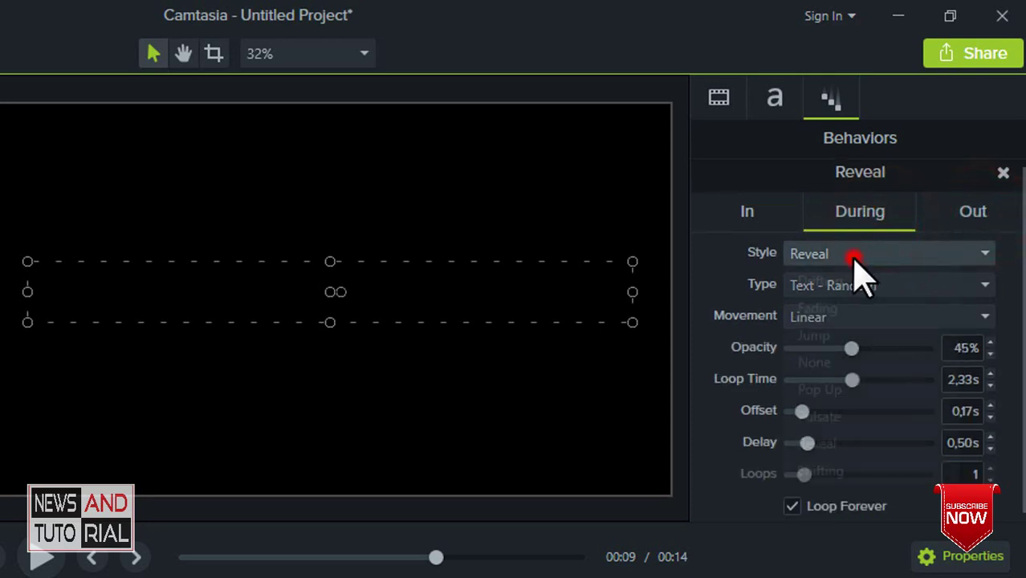
click(840, 361)
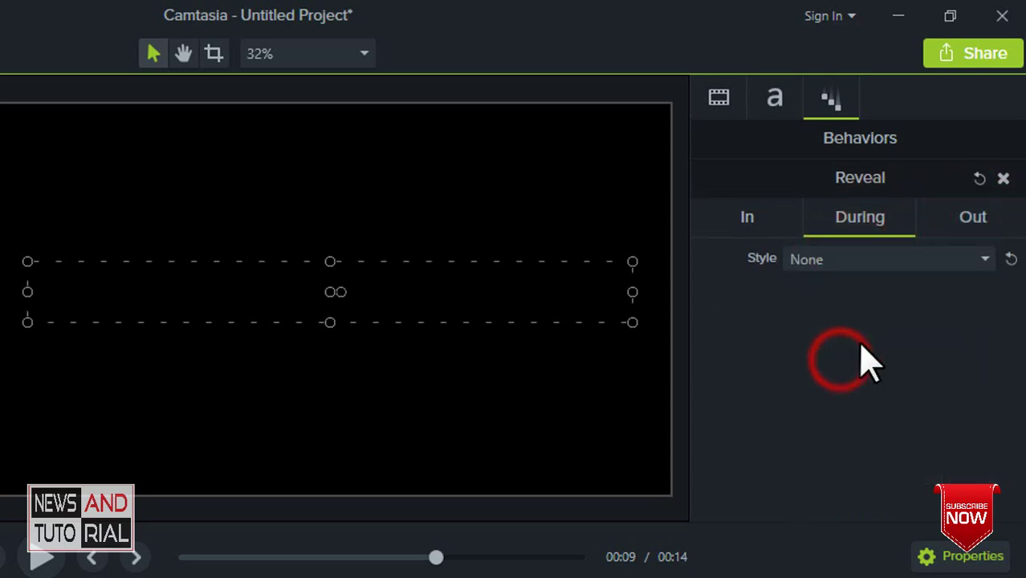
- Set the Out style of the Reveal behavior to None and preview the text animation with its In settings shown
click(971, 223)
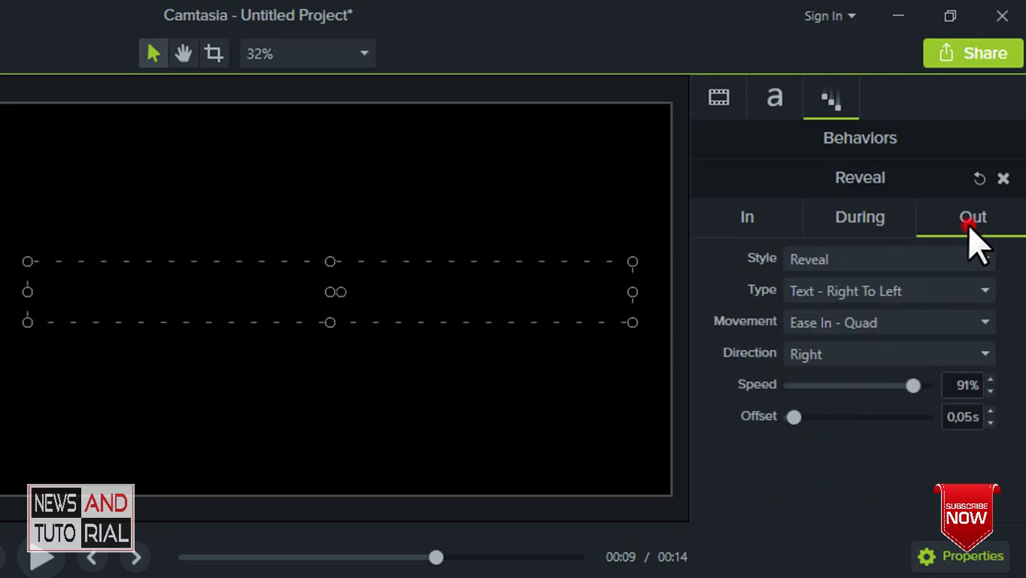
click(941, 260)
click(871, 392)
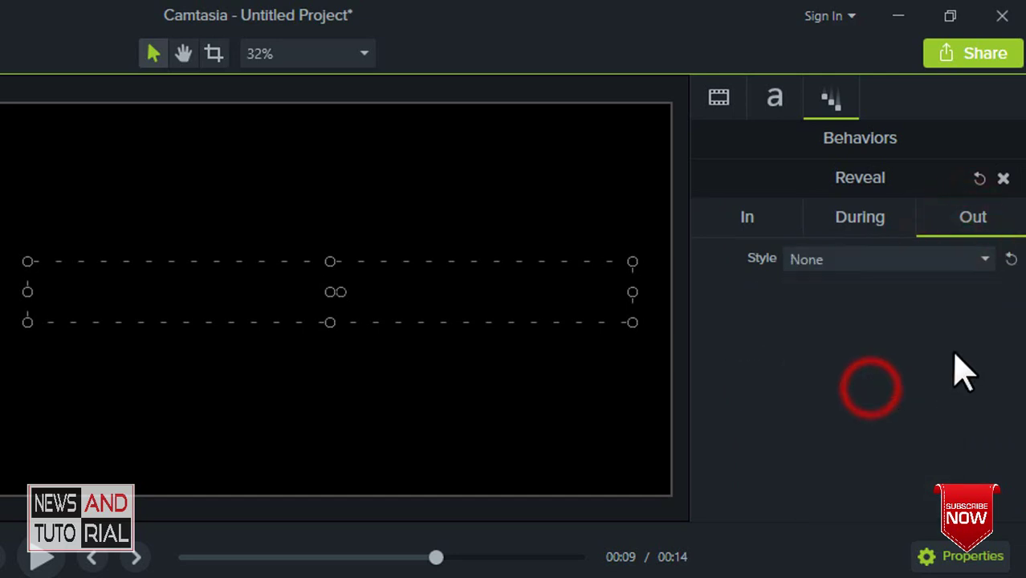
click(784, 226)
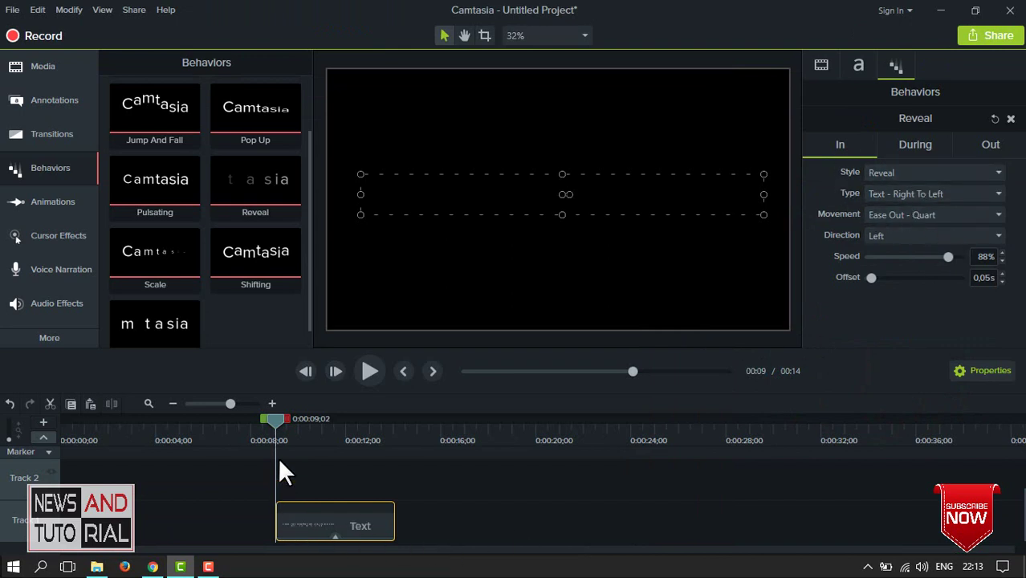
click(370, 374)
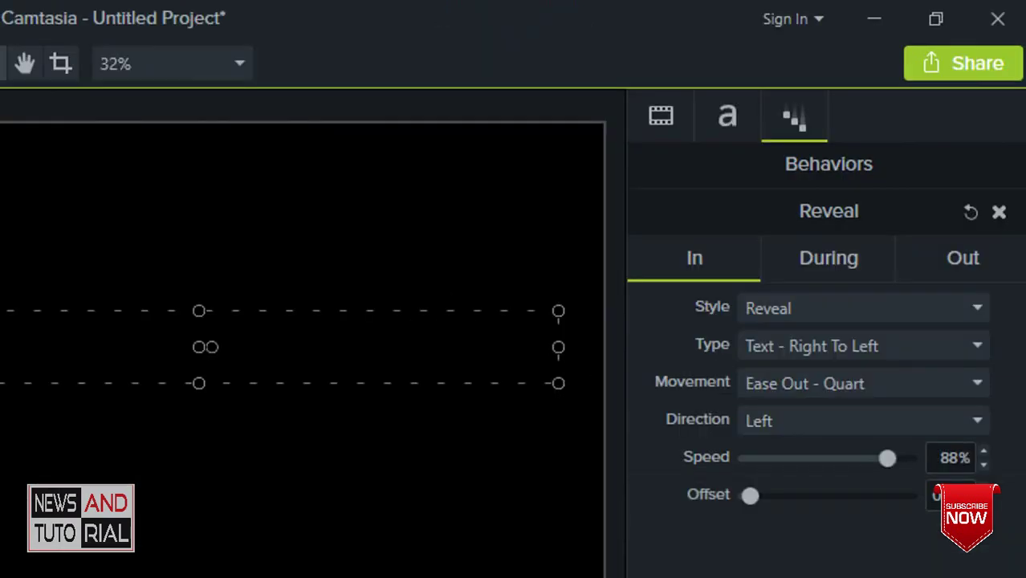
- Set the Reveal behavior's In type to Text - First To Last and its speed to 100%
click(836, 340)
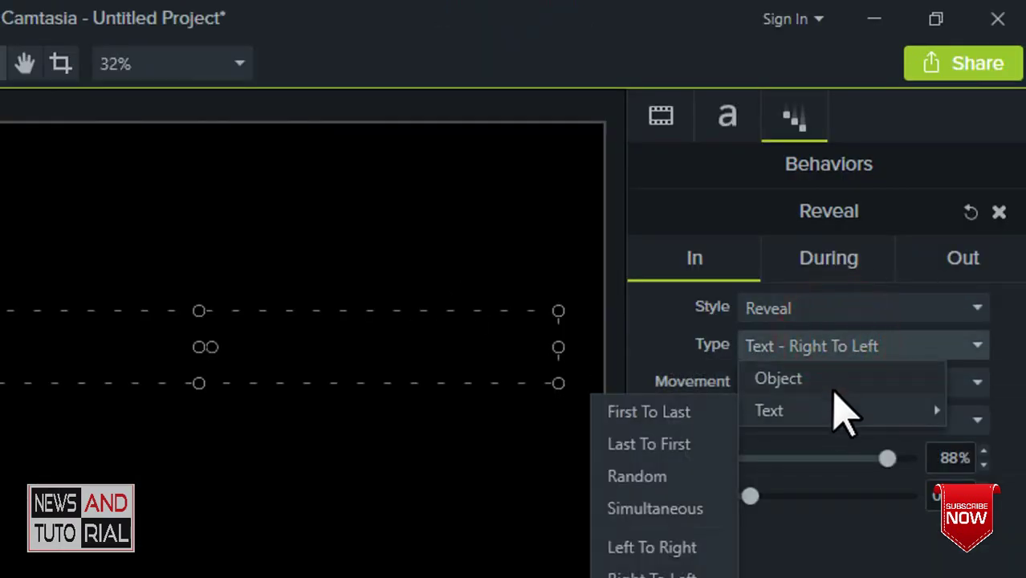
click(831, 406)
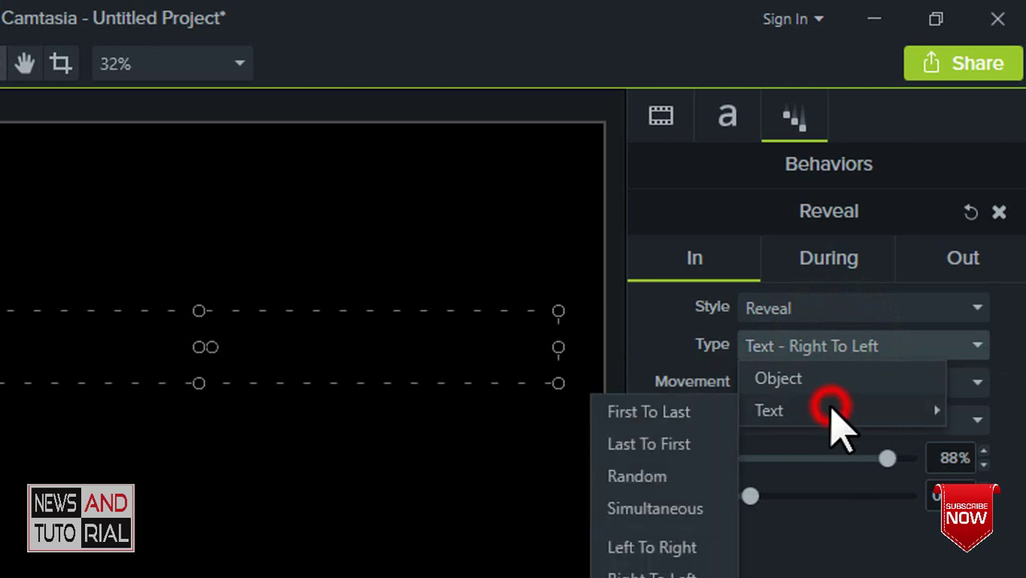
click(670, 416)
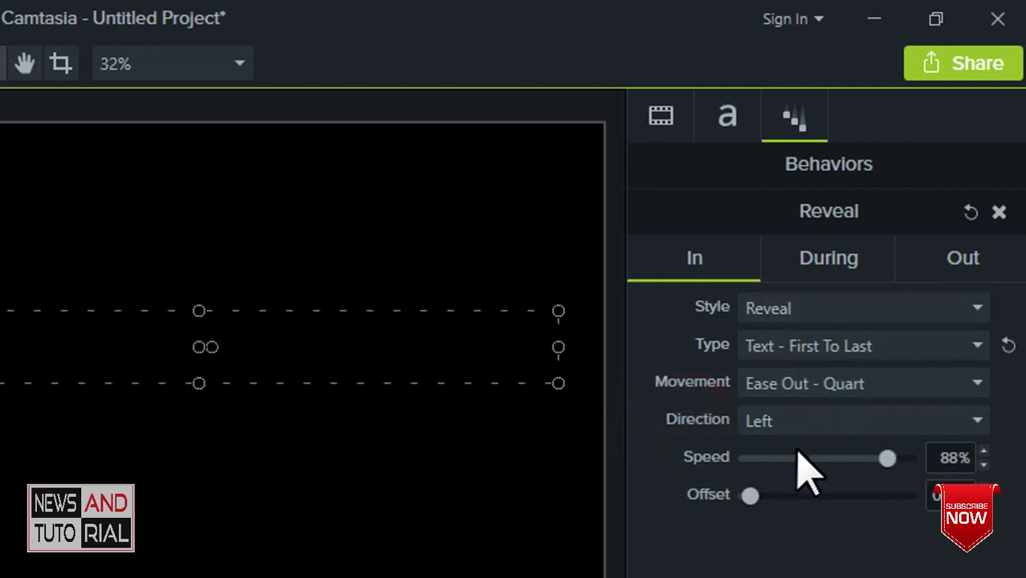
click(888, 459)
drag(886, 462, 925, 470)
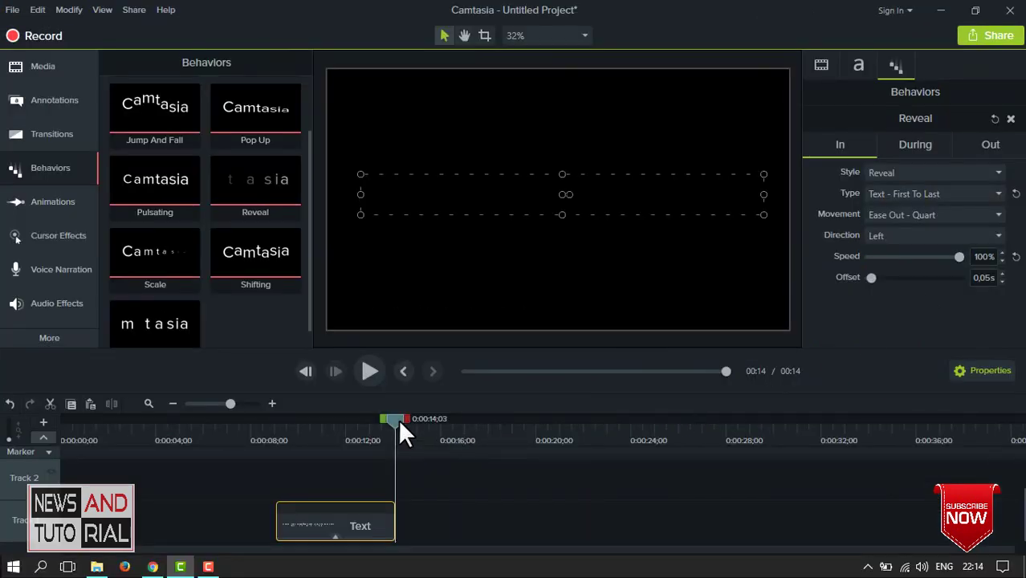
- Play the text animation from the clip's start, and place the playhead at about 0:00:13;22
drag(398, 418, 277, 418)
click(369, 371)
drag(396, 417, 388, 416)
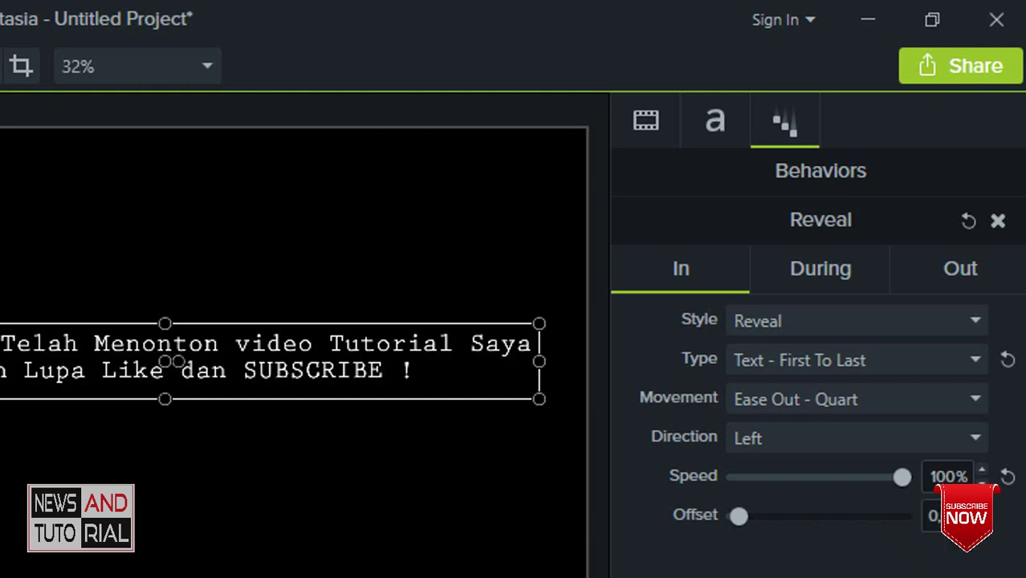
- Set the Reveal behavior's In offset to 0.10 s and play the clip from just before its start
click(982, 510)
click(982, 509)
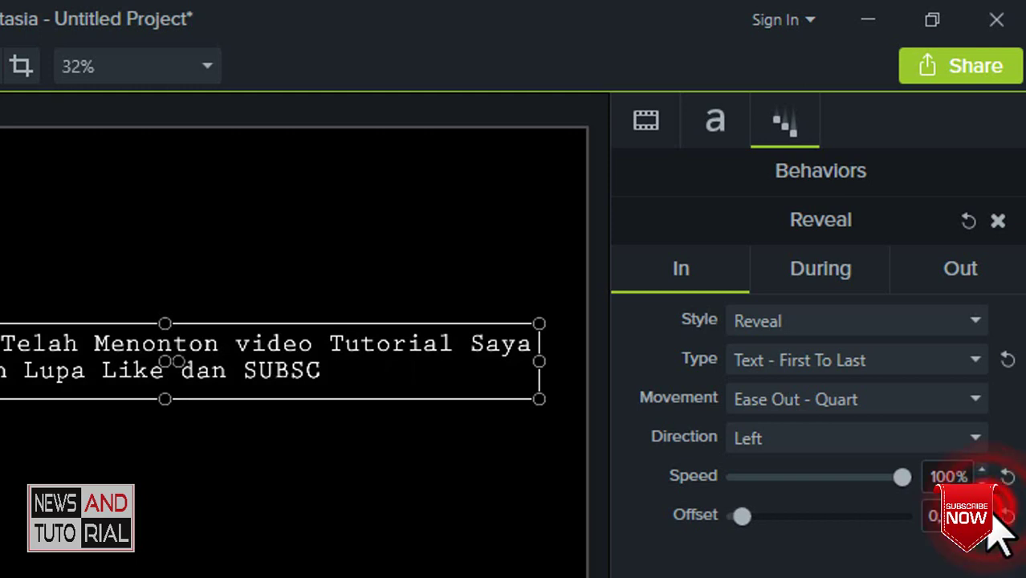
click(982, 509)
click(982, 510)
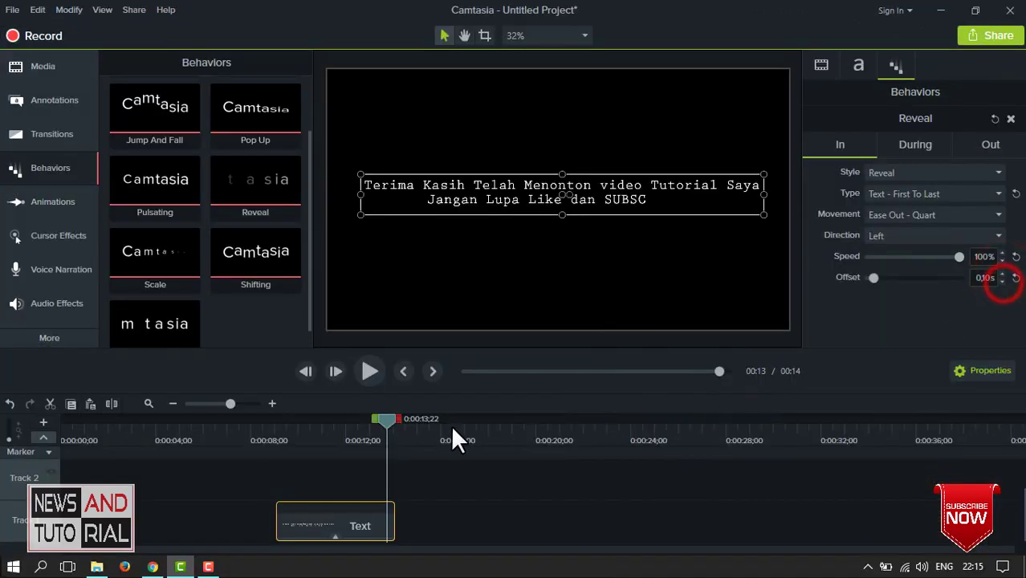
click(272, 440)
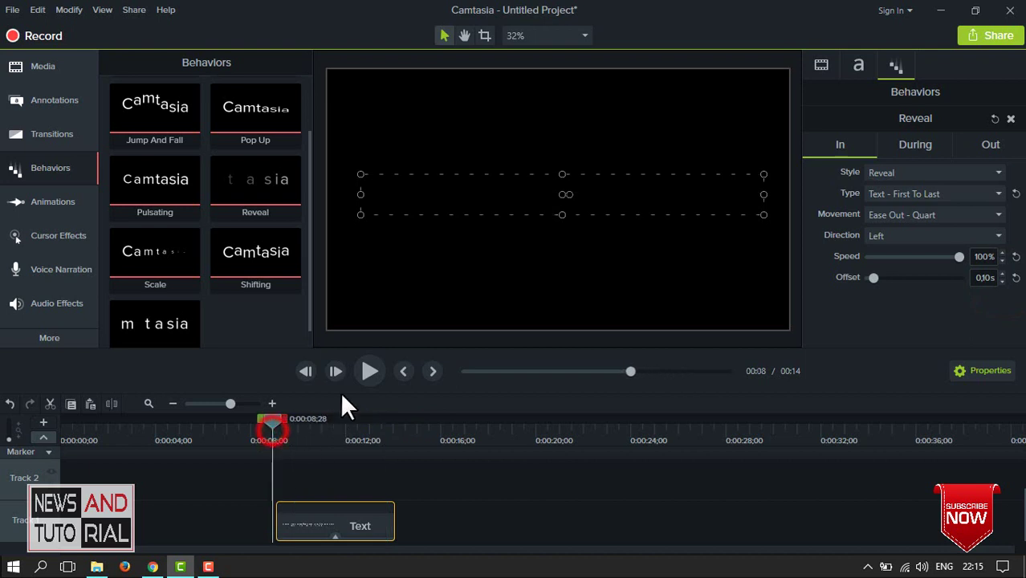
click(370, 369)
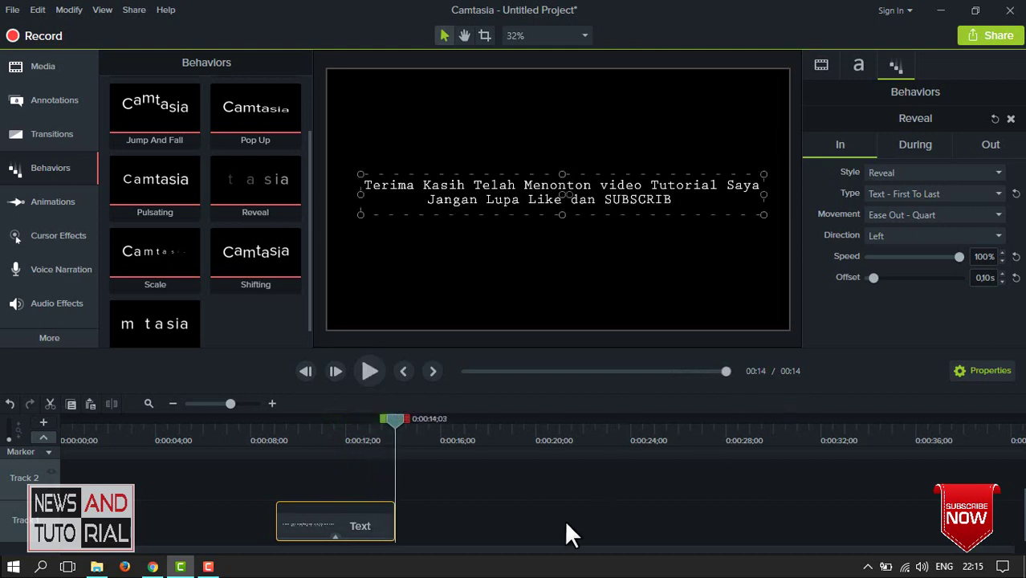
- Lengthen the text clip on the timeline slightly by extending its end, and replay the animation
click(385, 517)
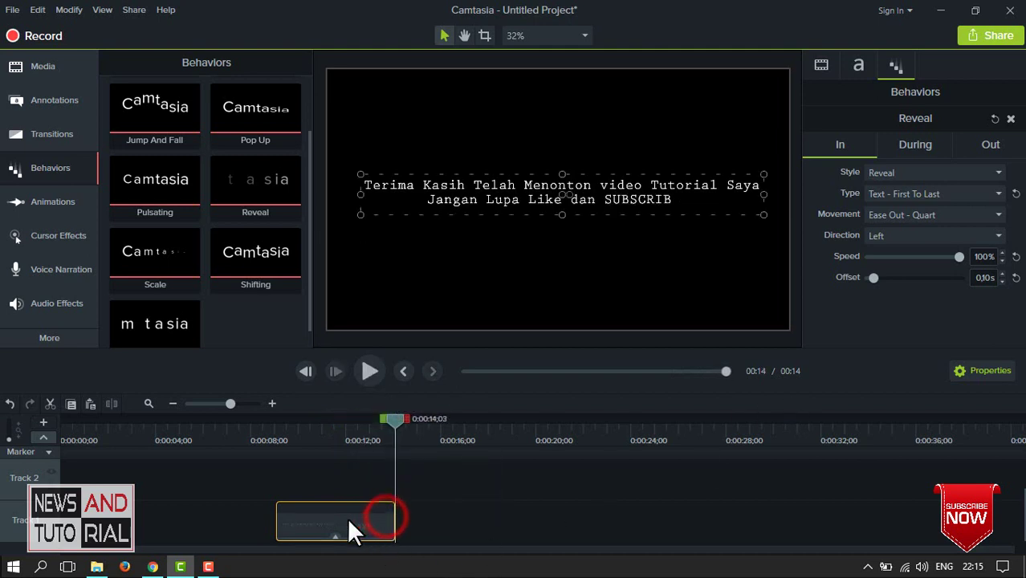
click(321, 523)
click(395, 521)
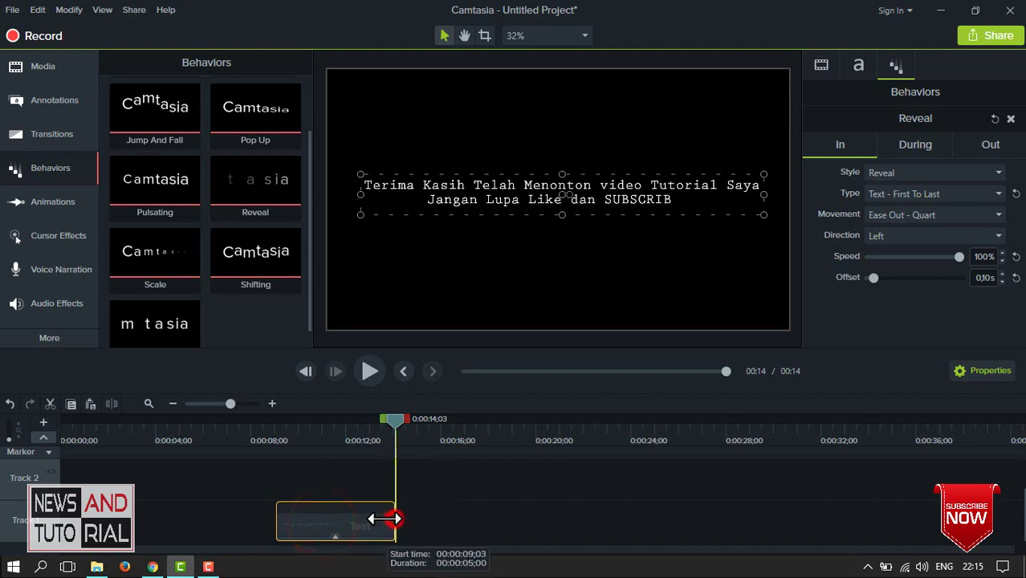
mouse_move(410, 521)
mouse_down()
mouse_move(435, 522)
mouse_move(411, 522)
mouse_up()
click(390, 419)
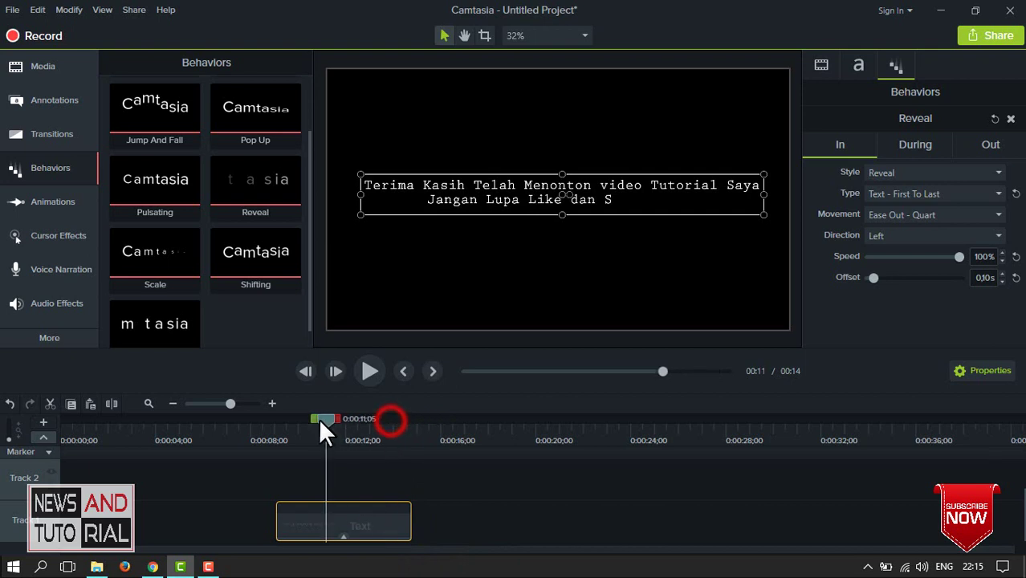
key(space)
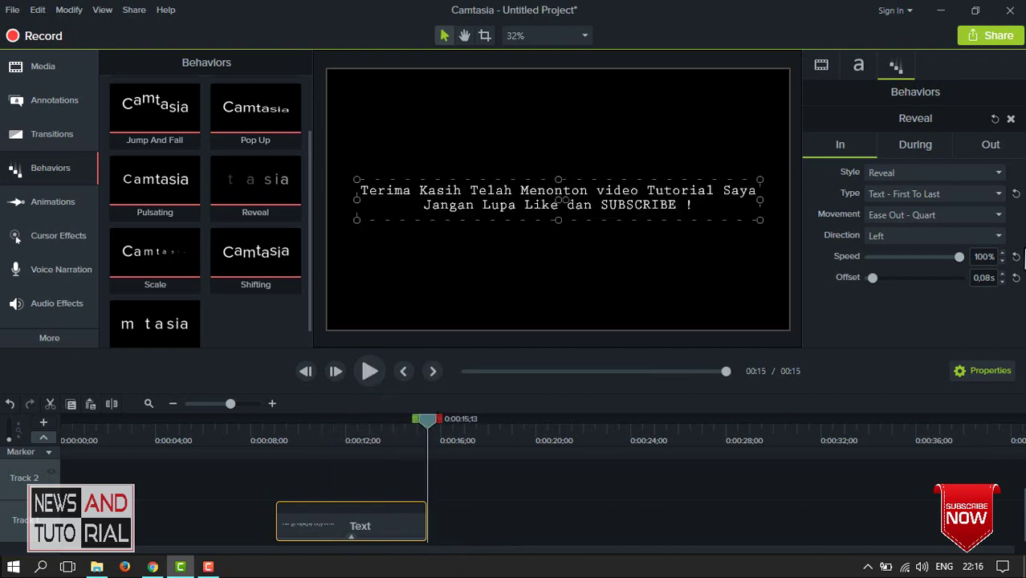
- Play the whole typing animation from the text clip's start at 0:00:09;03
click(324, 434)
key(space)
click(276, 436)
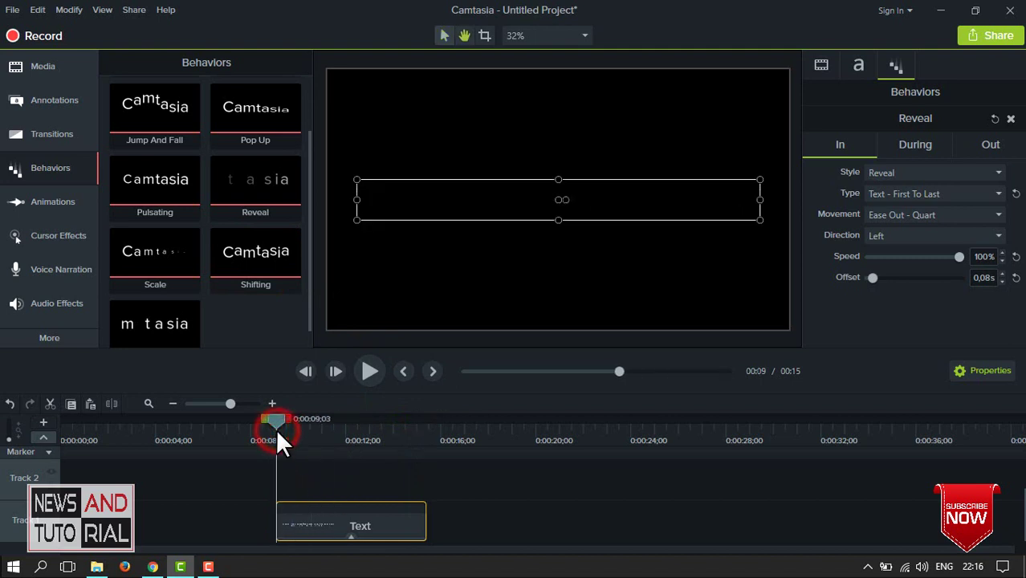
key(space)
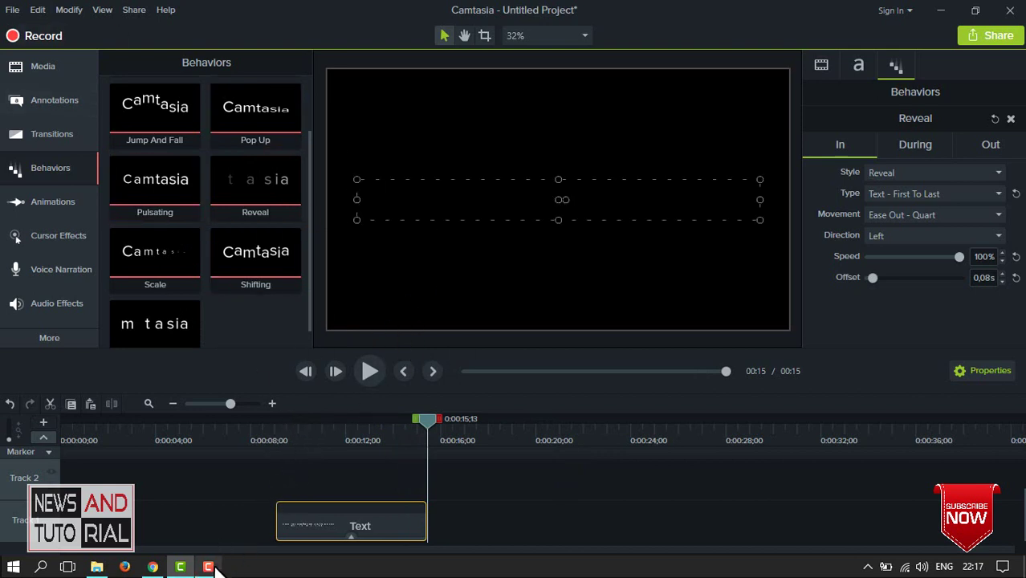
- Switch to Chrome, search Google for "findsound" and open the FindSounds website
click(155, 567)
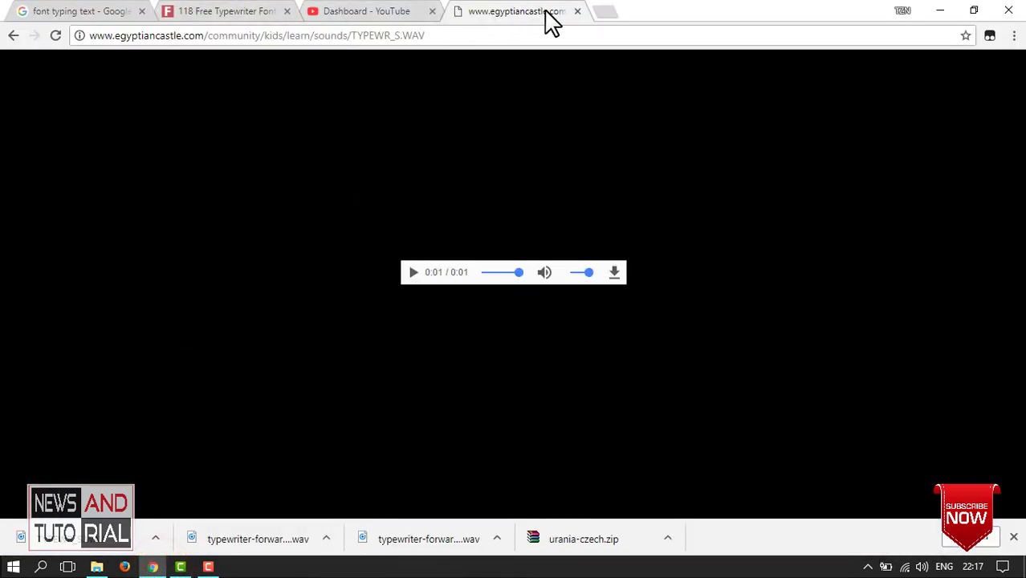
click(511, 32)
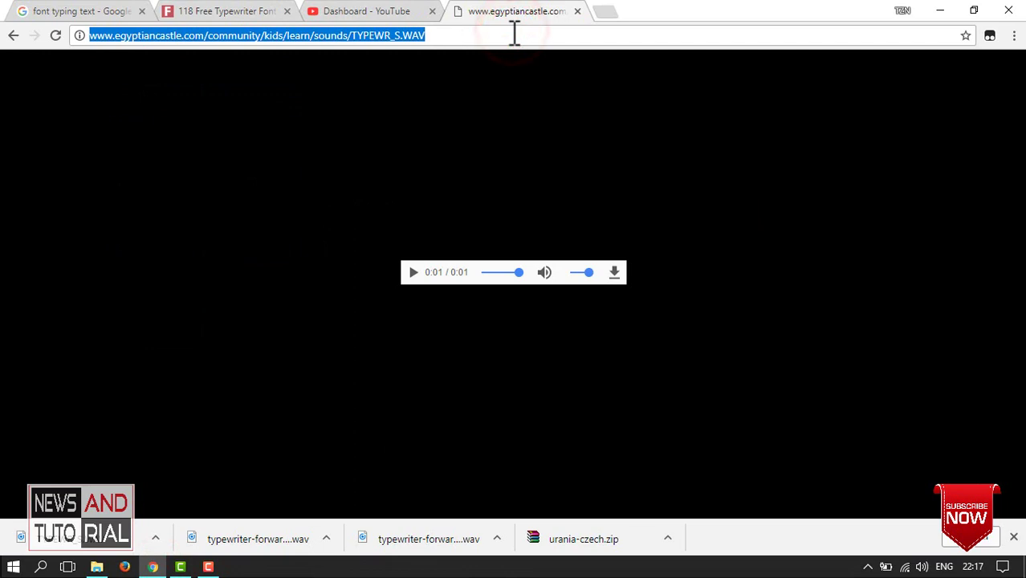
text(sou)
key(BackSpace)
key(BackSpace)
key(BackSpace)
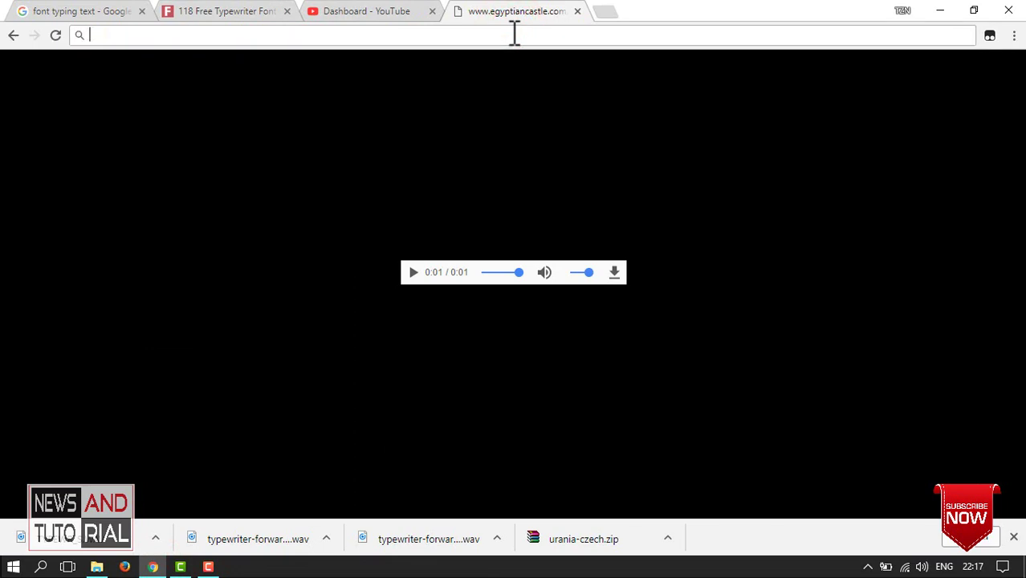
text(FIN)
key(Return)
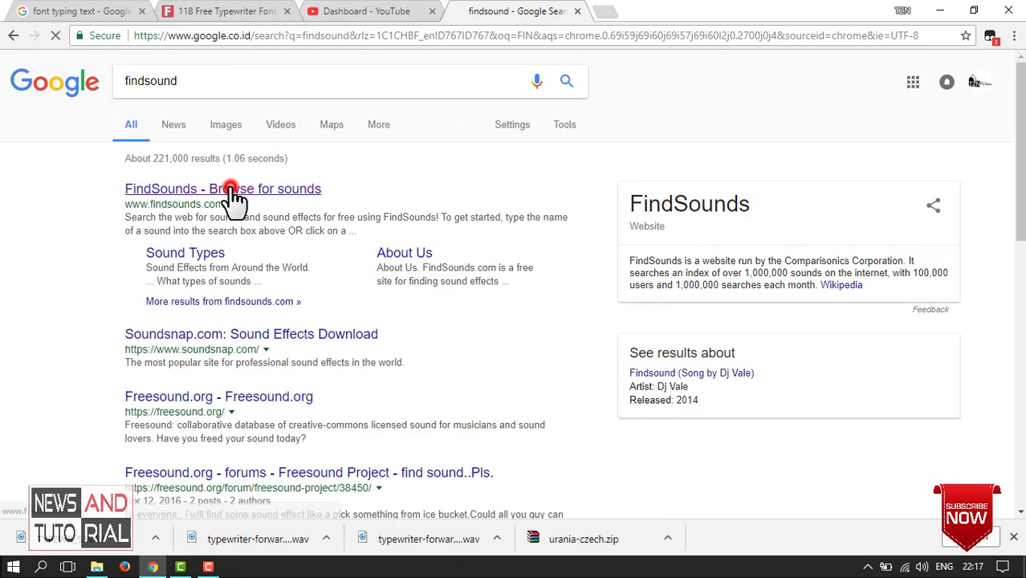
click(232, 193)
- Try a FindSounds search for "TY"
click(321, 135)
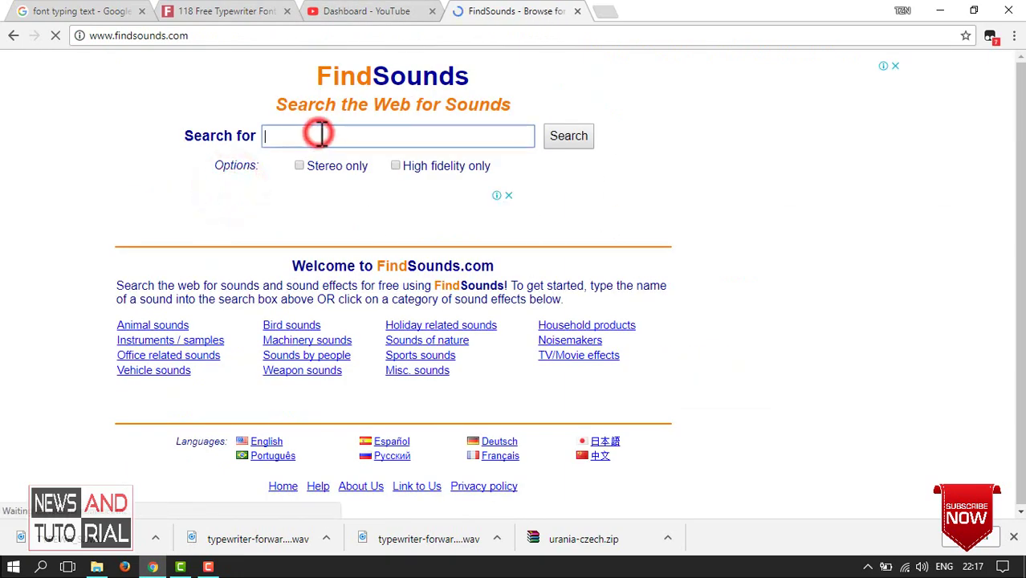
text(TY)
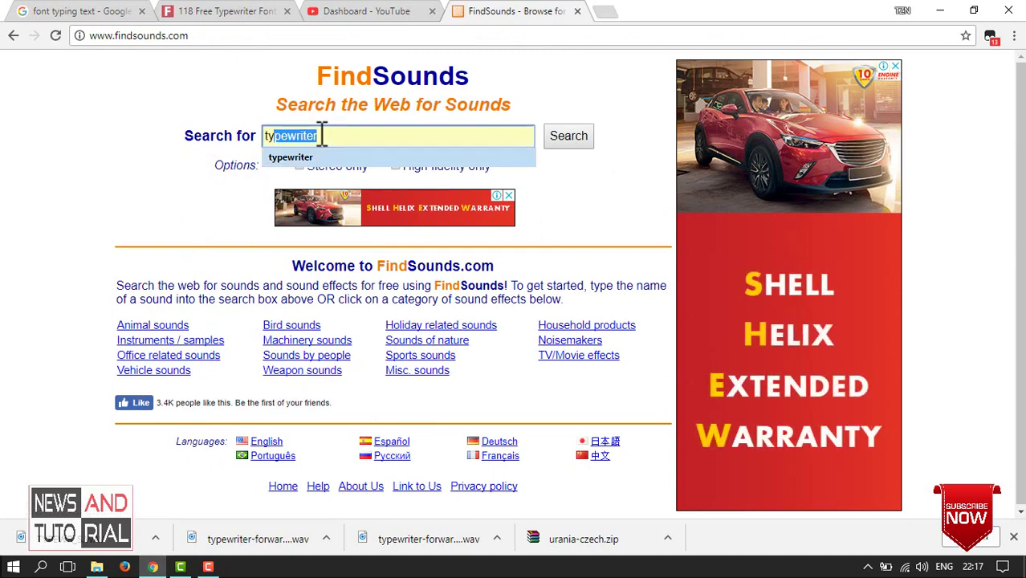
key(Caps_Lock)
click(554, 137)
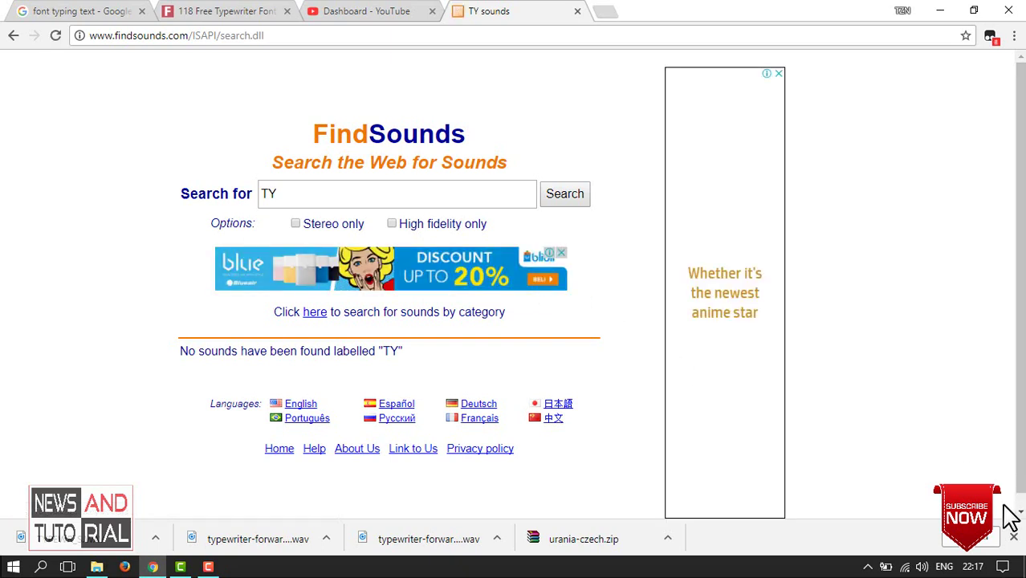
- Close the browser's downloads bar and search FindSounds for "typewriter"
click(1013, 538)
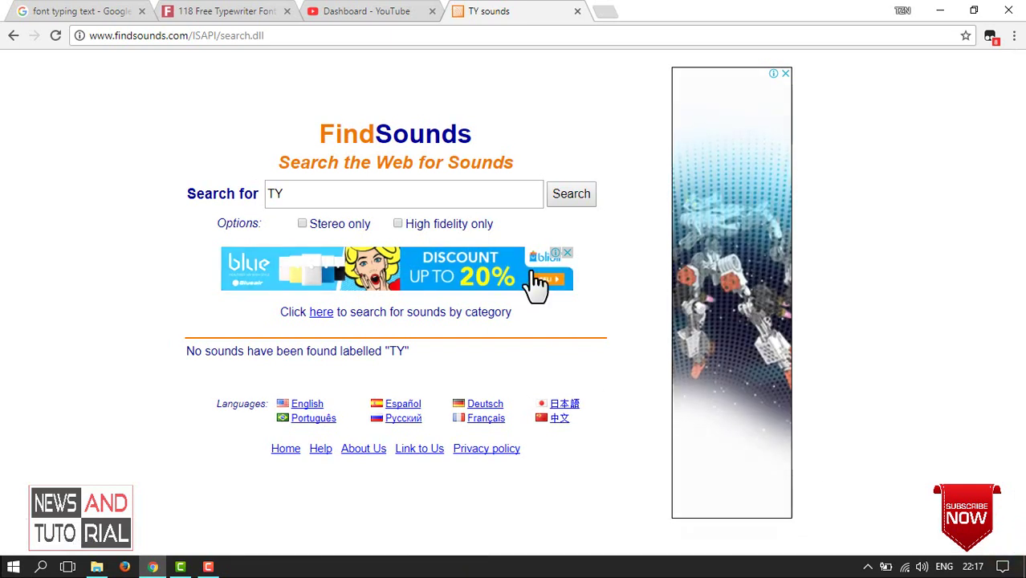
drag(291, 197, 263, 197)
text(type)
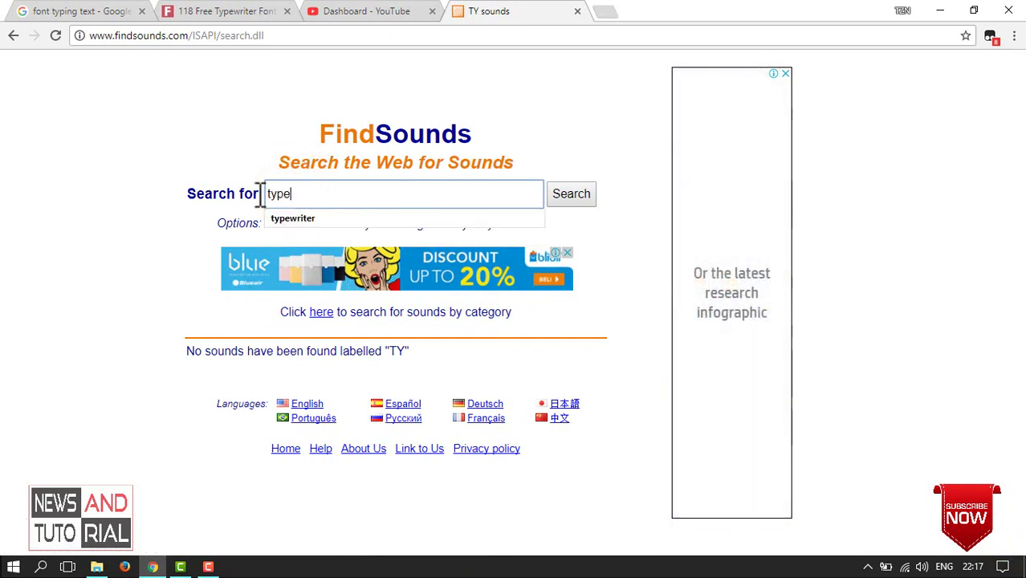
text(w)
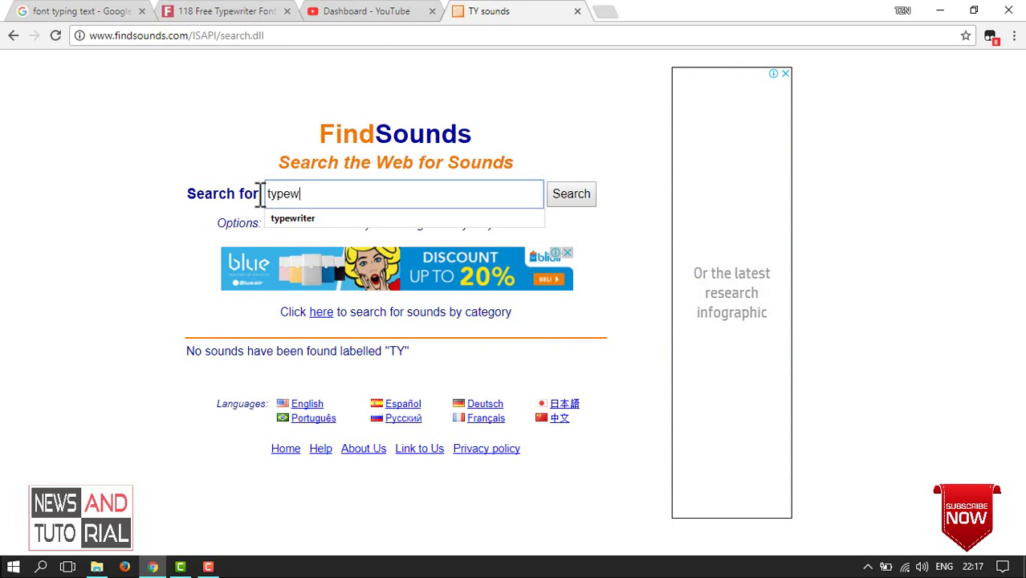
text(riter)
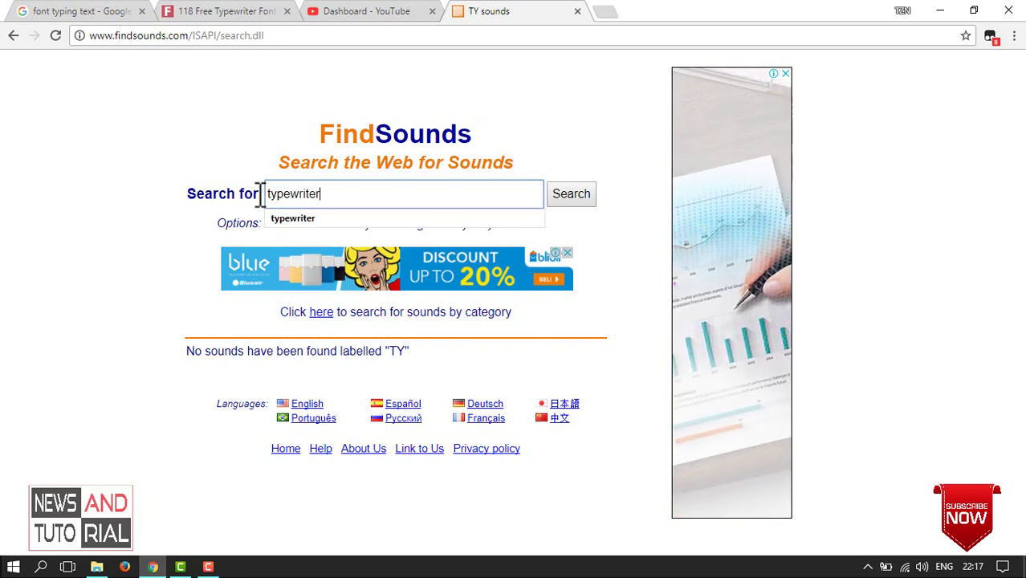
key(Return)
- Listen to the first typewriter sound, 4_26.WAV, and look through the rest of the results page
scroll(309, 237, down, 3)
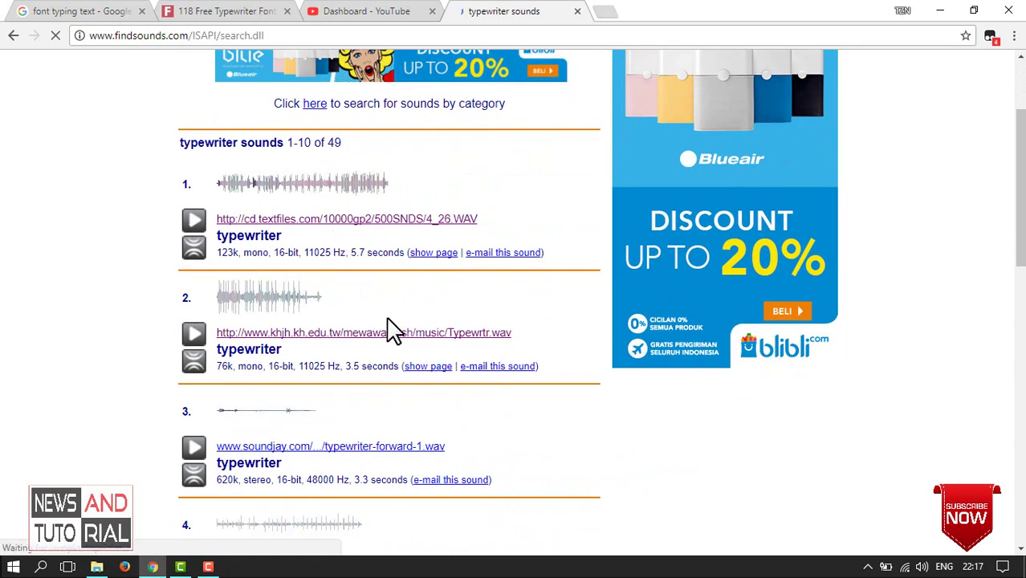
scroll(390, 328, down, 3)
scroll(373, 305, up, 3)
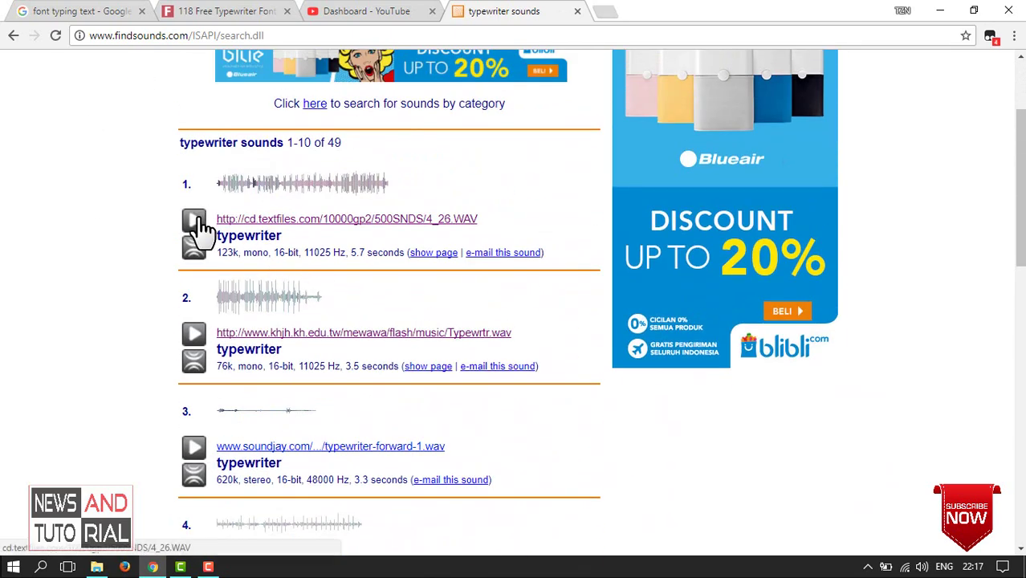
click(198, 223)
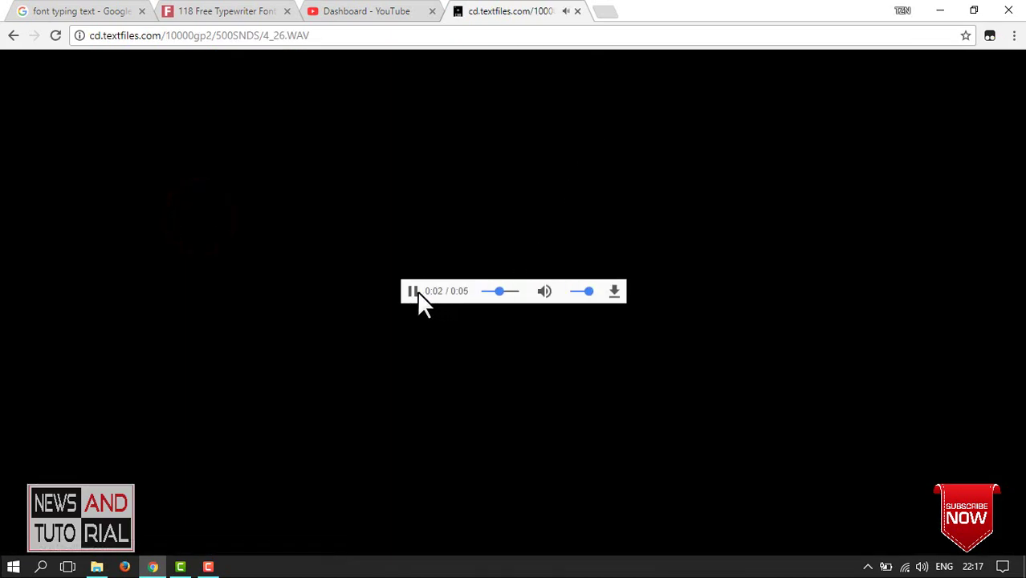
click(13, 35)
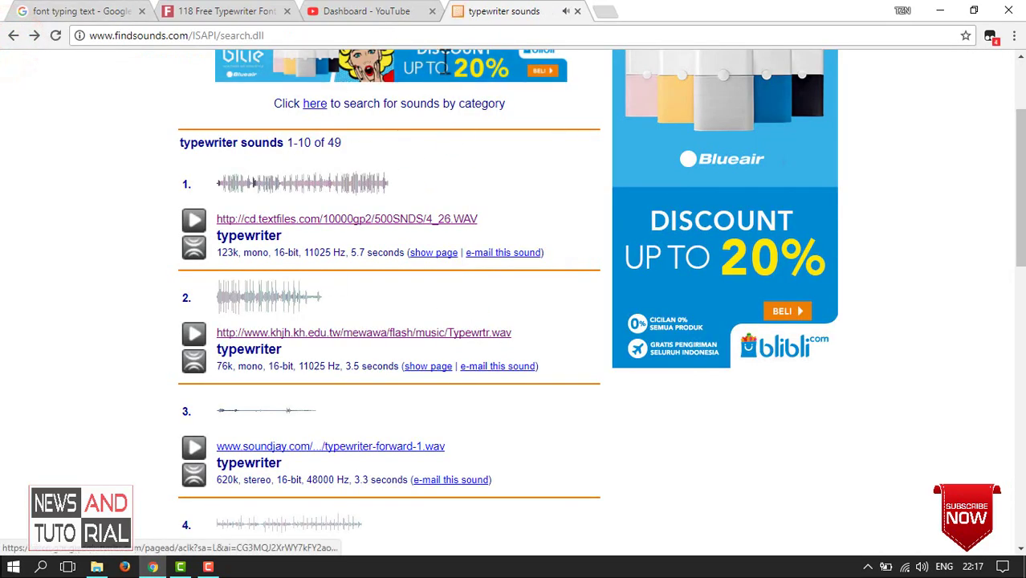
scroll(458, 287, down, 3)
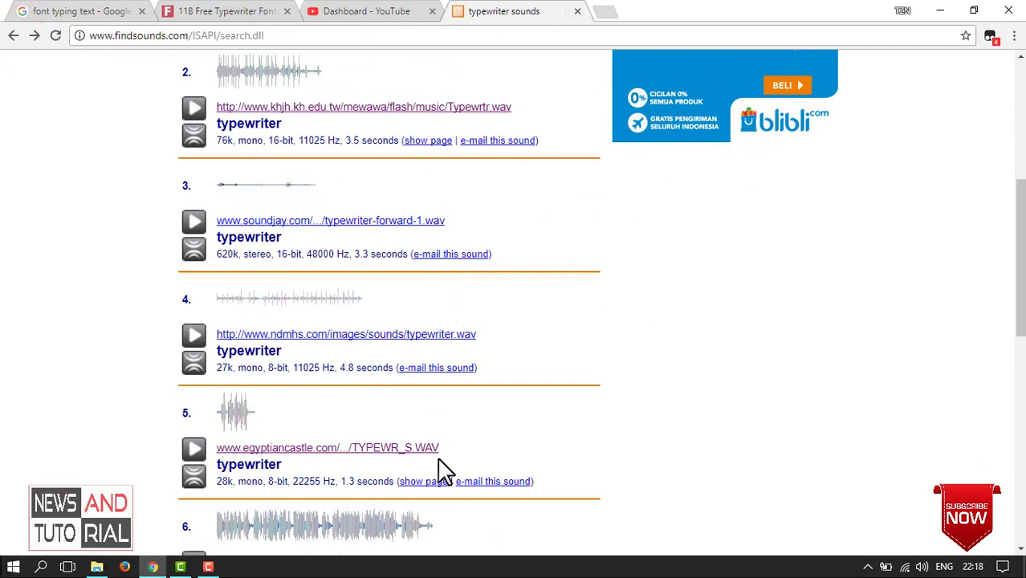
scroll(427, 318, down, 2)
scroll(428, 319, down, 5)
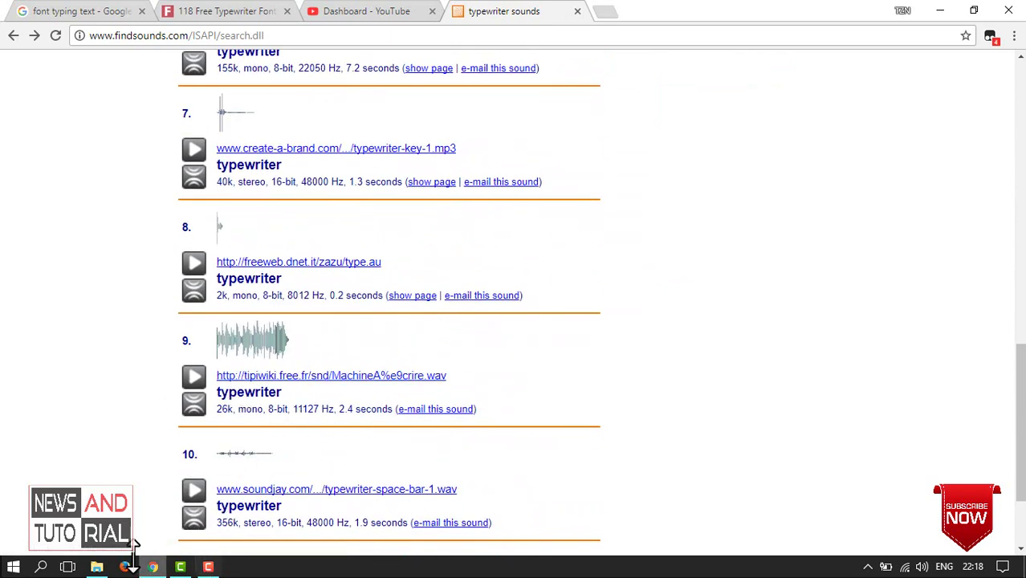
- Switch to Camtasia and place TYPEWR_S.WAV from the Media Bin on Track 2, aligned with the start of the text clip
click(185, 566)
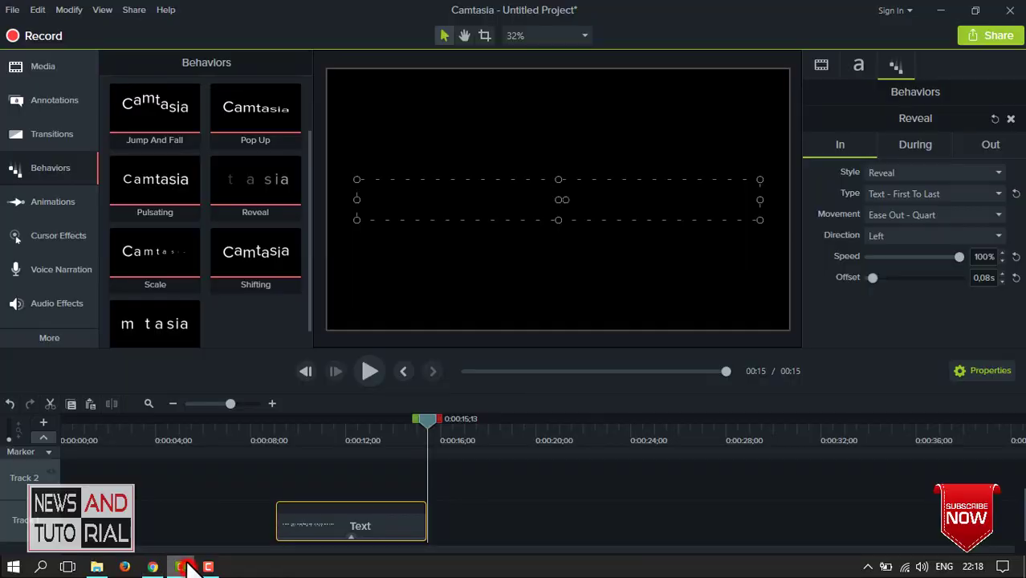
click(36, 71)
click(147, 135)
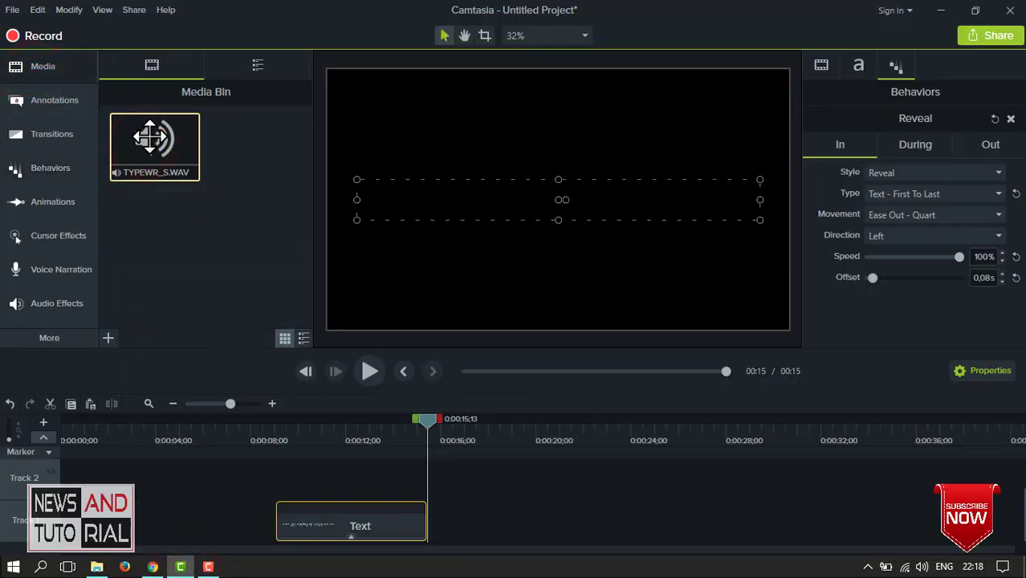
key(space)
key(space)
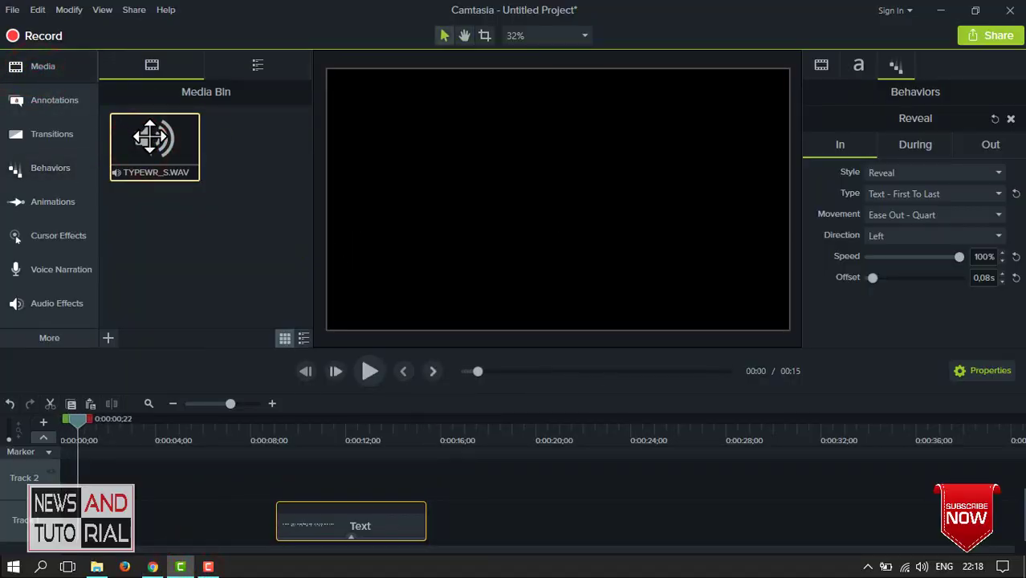
drag(144, 135, 277, 480)
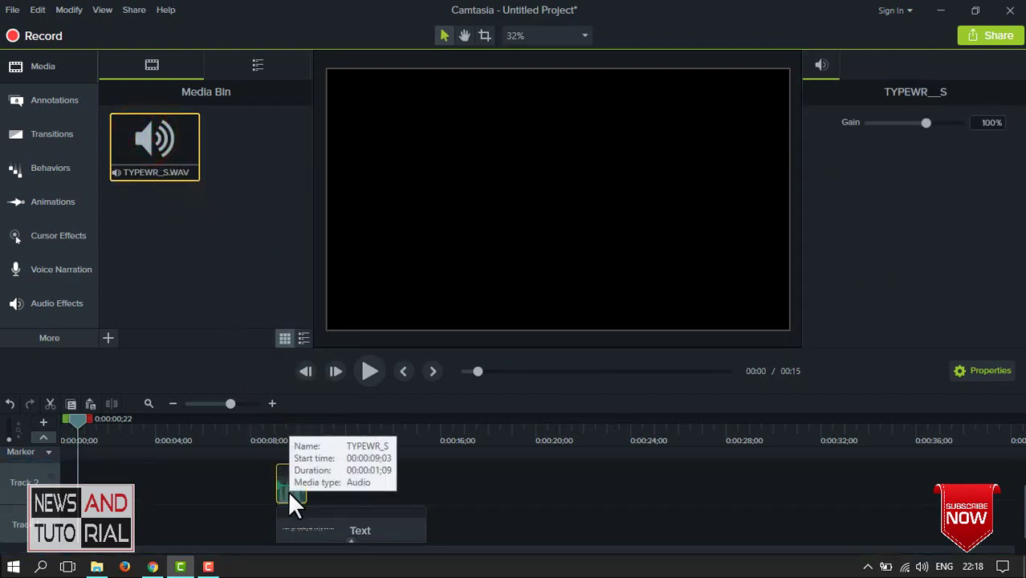
- Play the text animation with the typewriter sound from about 0:00:09;02, stopping after the sound clip ends
click(274, 429)
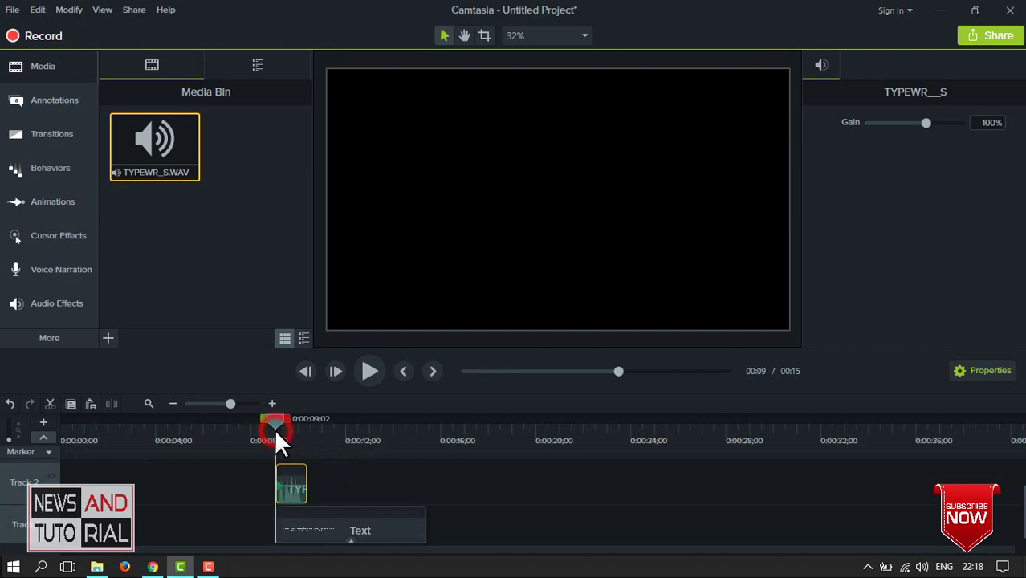
key(space)
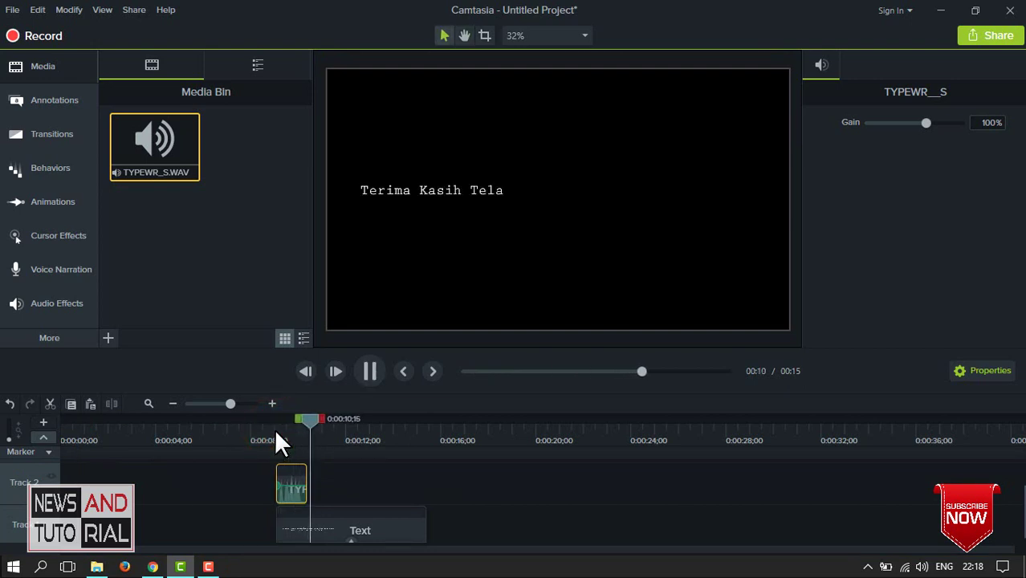
key(space)
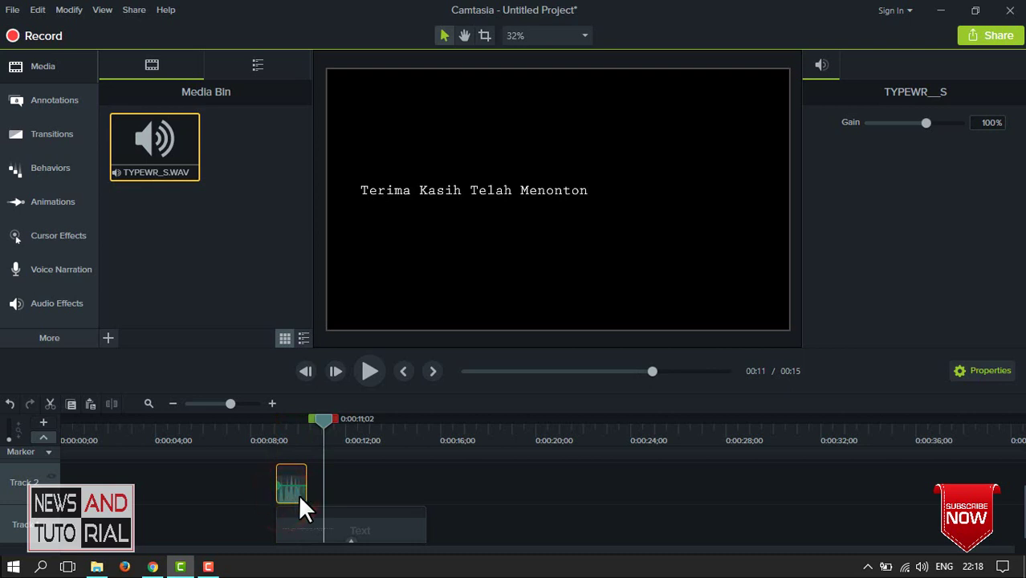
- Paste a second copy of the typewriter sound and place it on Track 2 directly after the first
key(ctrl+v)
drag(330, 492, 319, 490)
scroll(339, 491, up, 1)
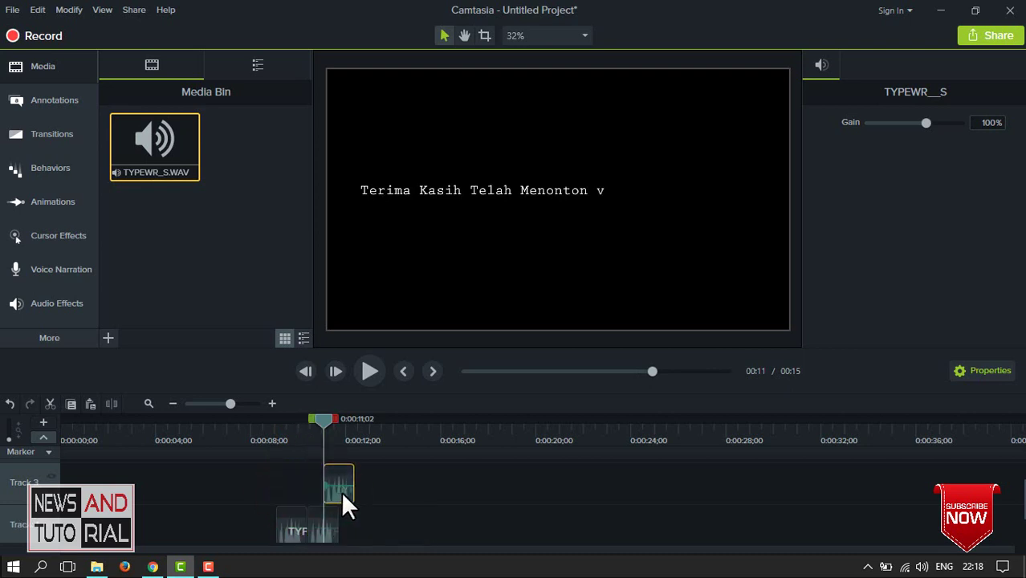
click(342, 492)
key(ctrl+z)
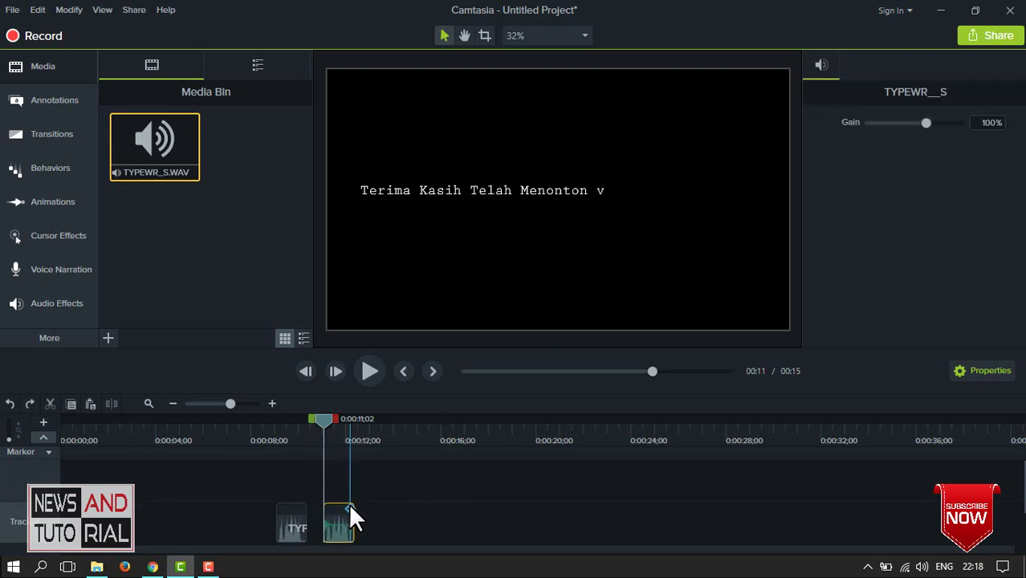
scroll(404, 490, down, 1)
drag(343, 486, 321, 488)
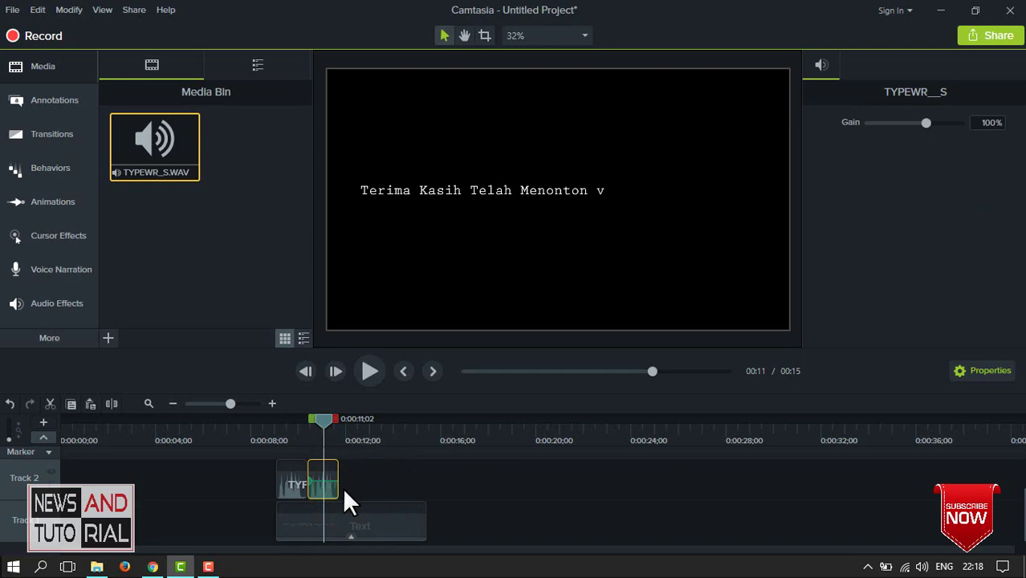
- Paste a third and a fourth copy of the typewriter sound on Track 2, each directly following the previous clip
click(343, 488)
click(360, 433)
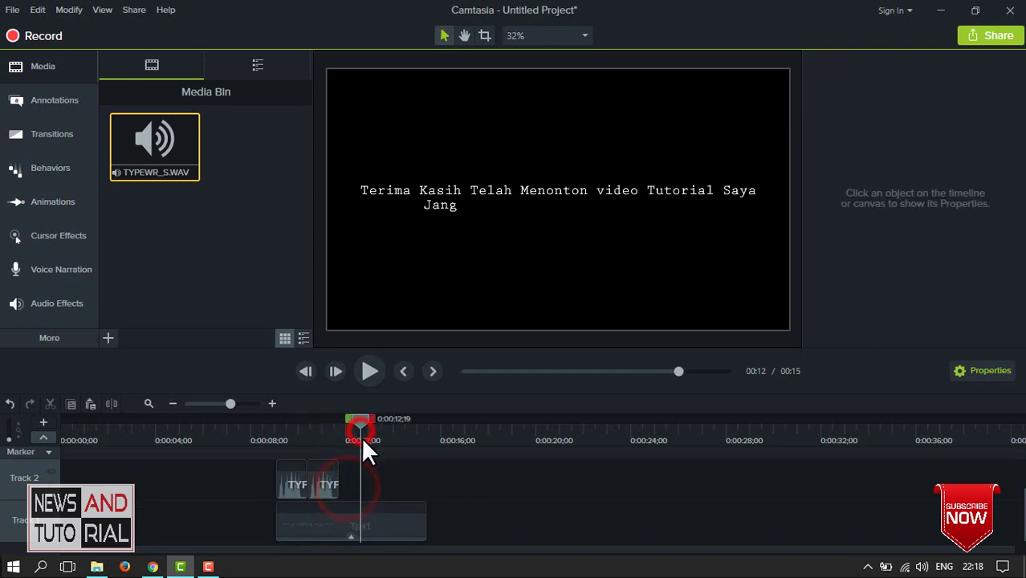
key(ctrl+v)
drag(349, 488, 416, 522)
click(389, 436)
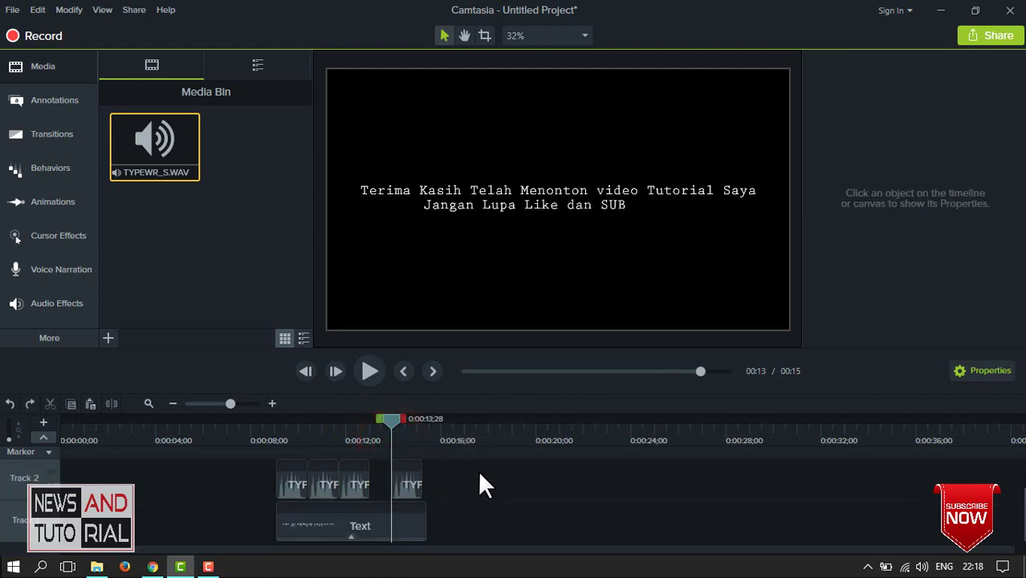
drag(399, 487, 376, 484)
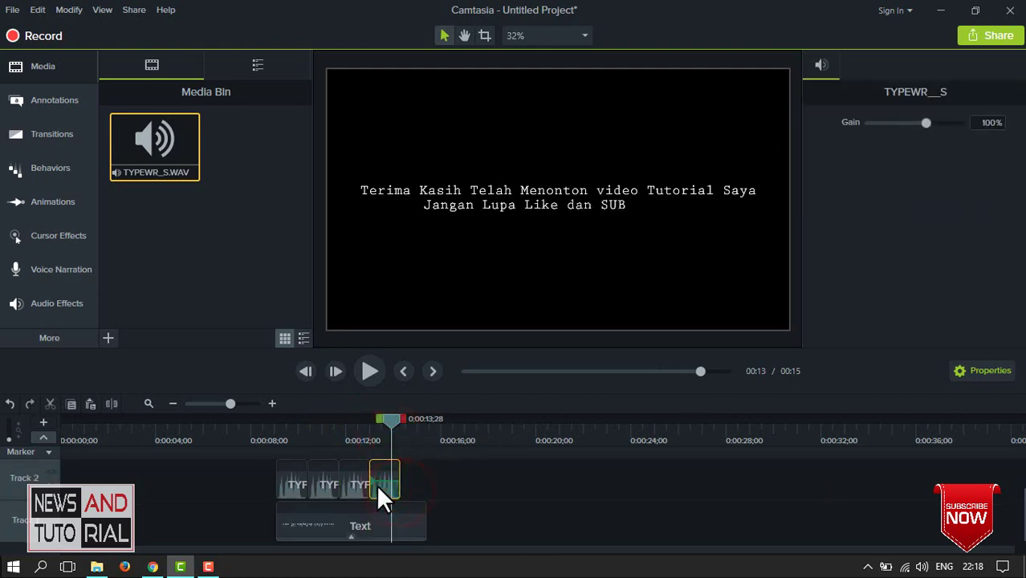
- Paste a fifth copy of the typewriter sound and attach it to the end of the fourth on Track 2
click(423, 435)
key(ctrl+v)
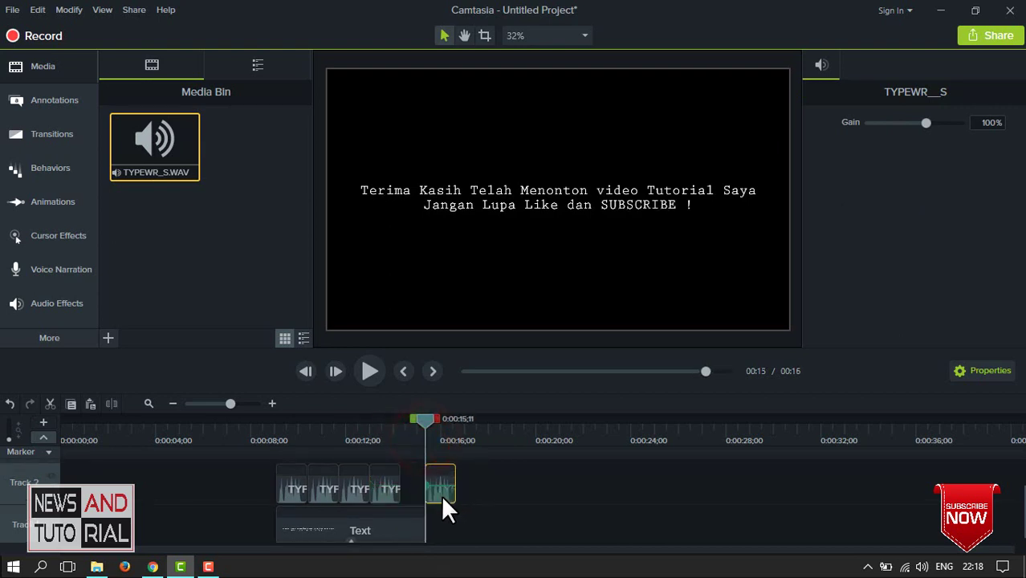
click(441, 495)
drag(417, 493, 403, 491)
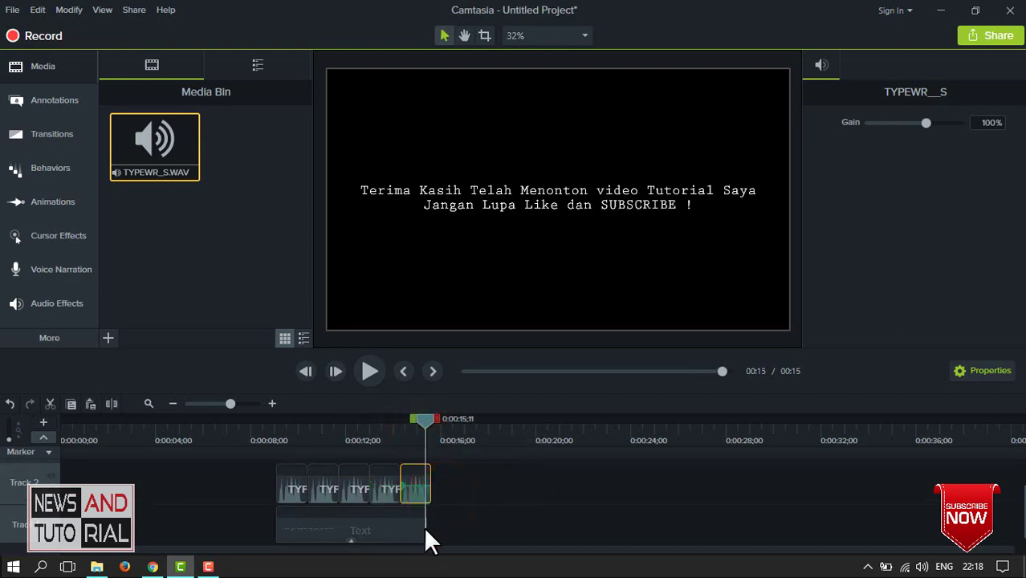
- Extend the text clip's end to match the last sound clip and play the animation from near its start
click(426, 528)
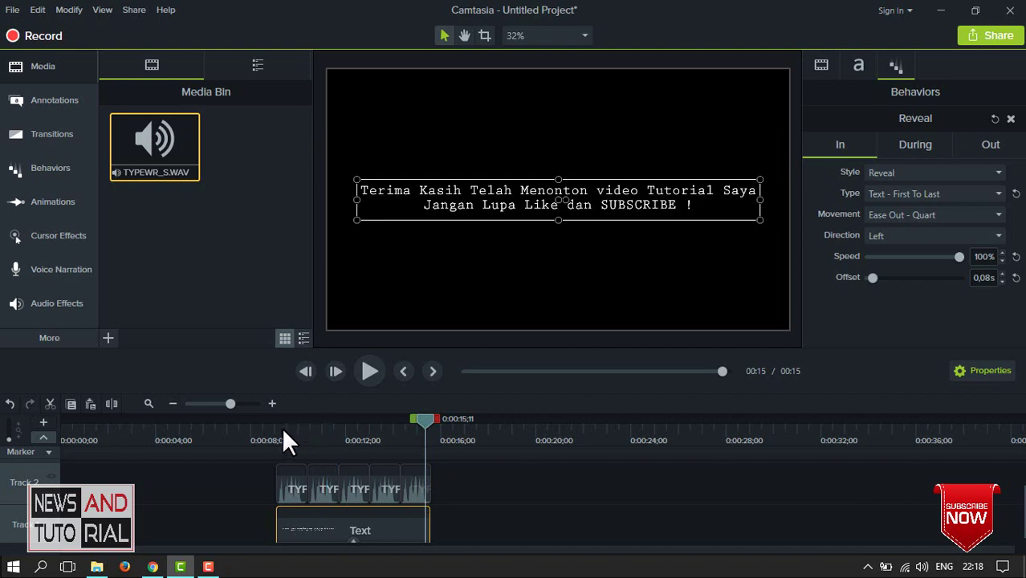
click(283, 438)
click(370, 371)
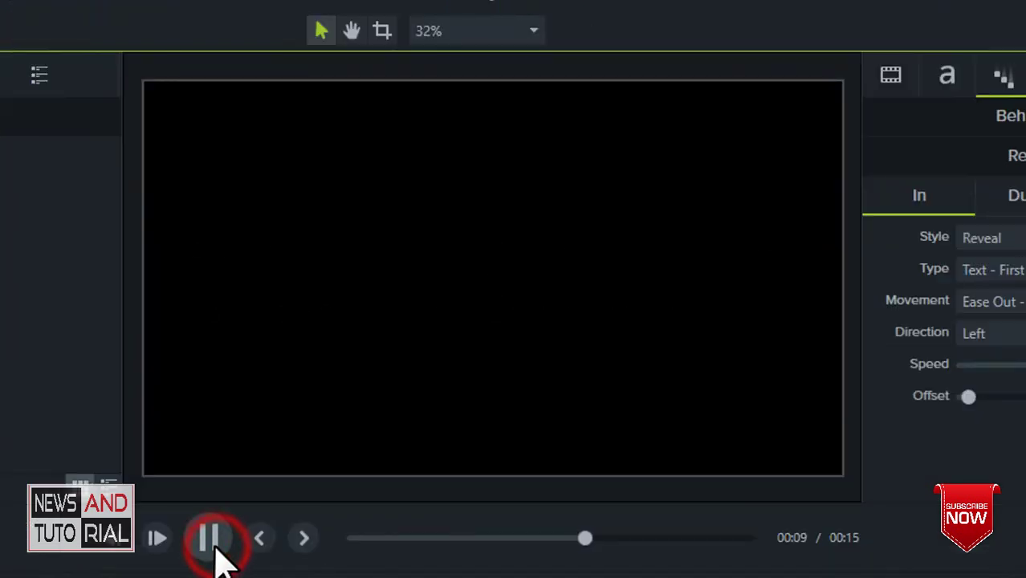